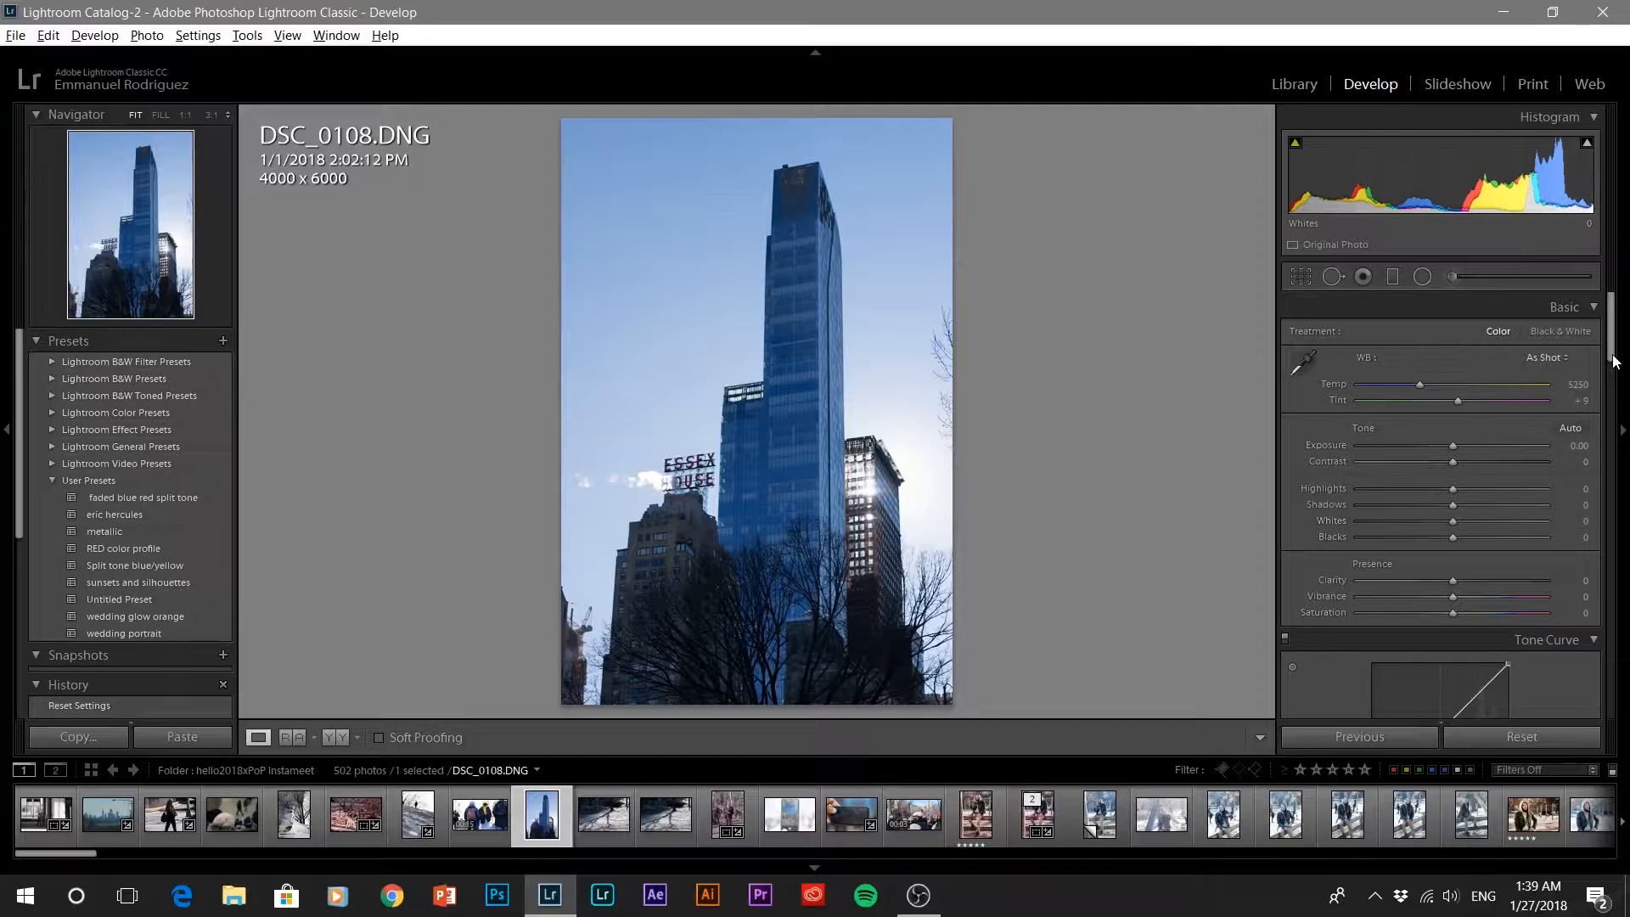
Step: Add a graduated filter running from the top of the skyscraper photo down over the sky to the lower buildings
scroll(1613, 351, down, 4)
scroll(1613, 347, up, 4)
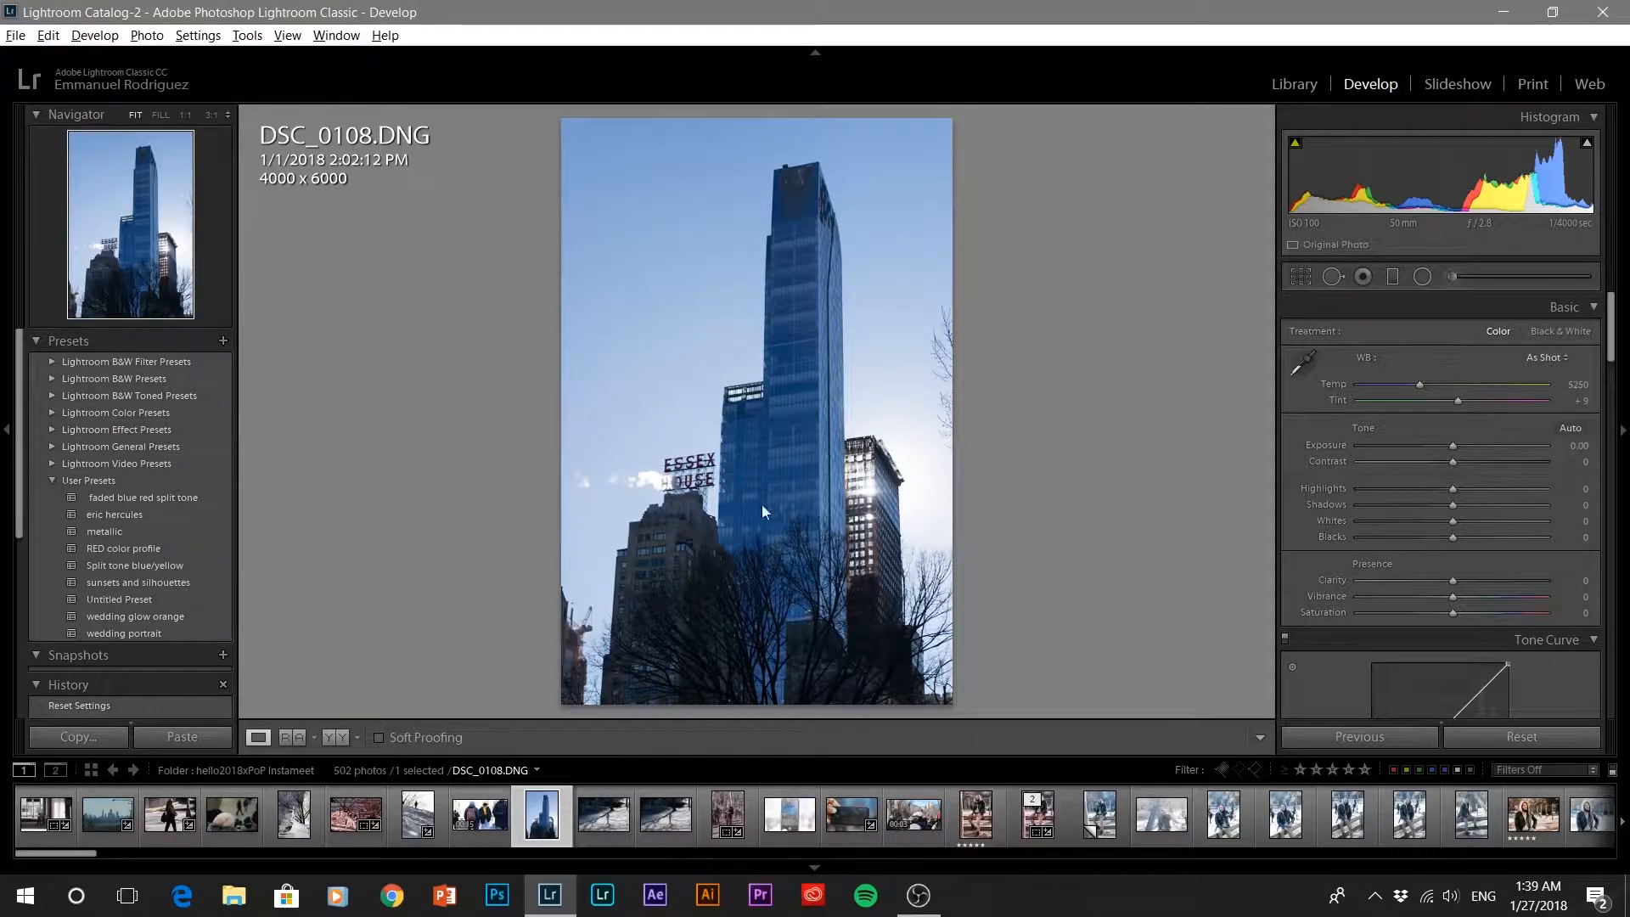
click(1400, 279)
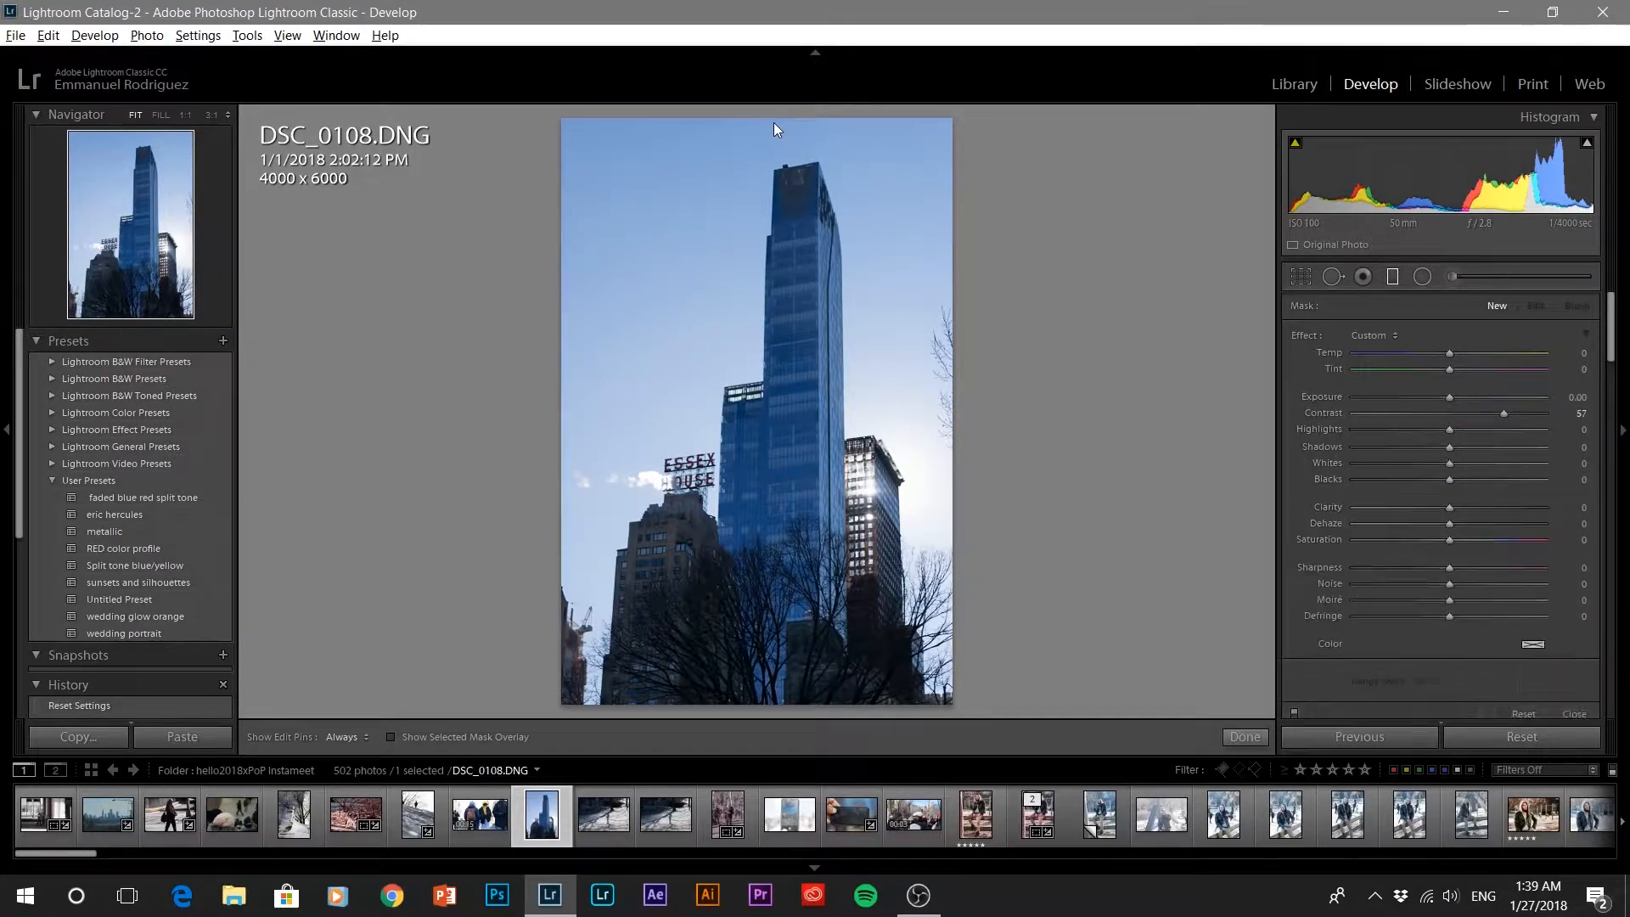
drag(780, 123, 781, 349)
drag(759, 469, 797, 578)
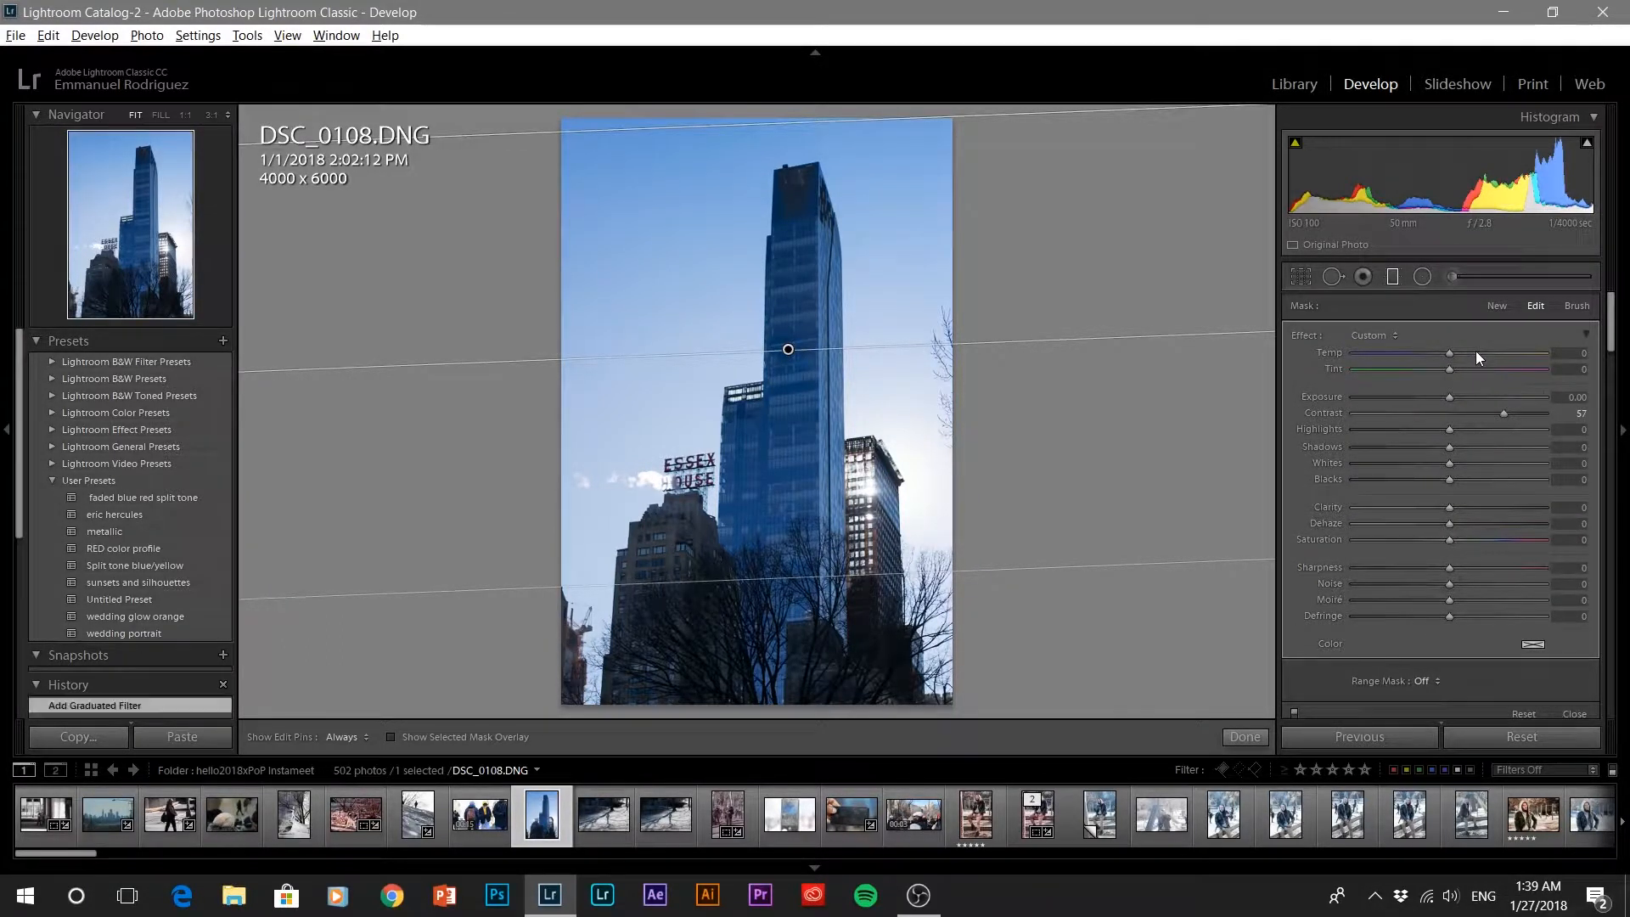
Step: Set the graduated filter's Temp to 98, Contrast to 5 and Exposure to -1.43, with the mask overlay hidden
click(1477, 352)
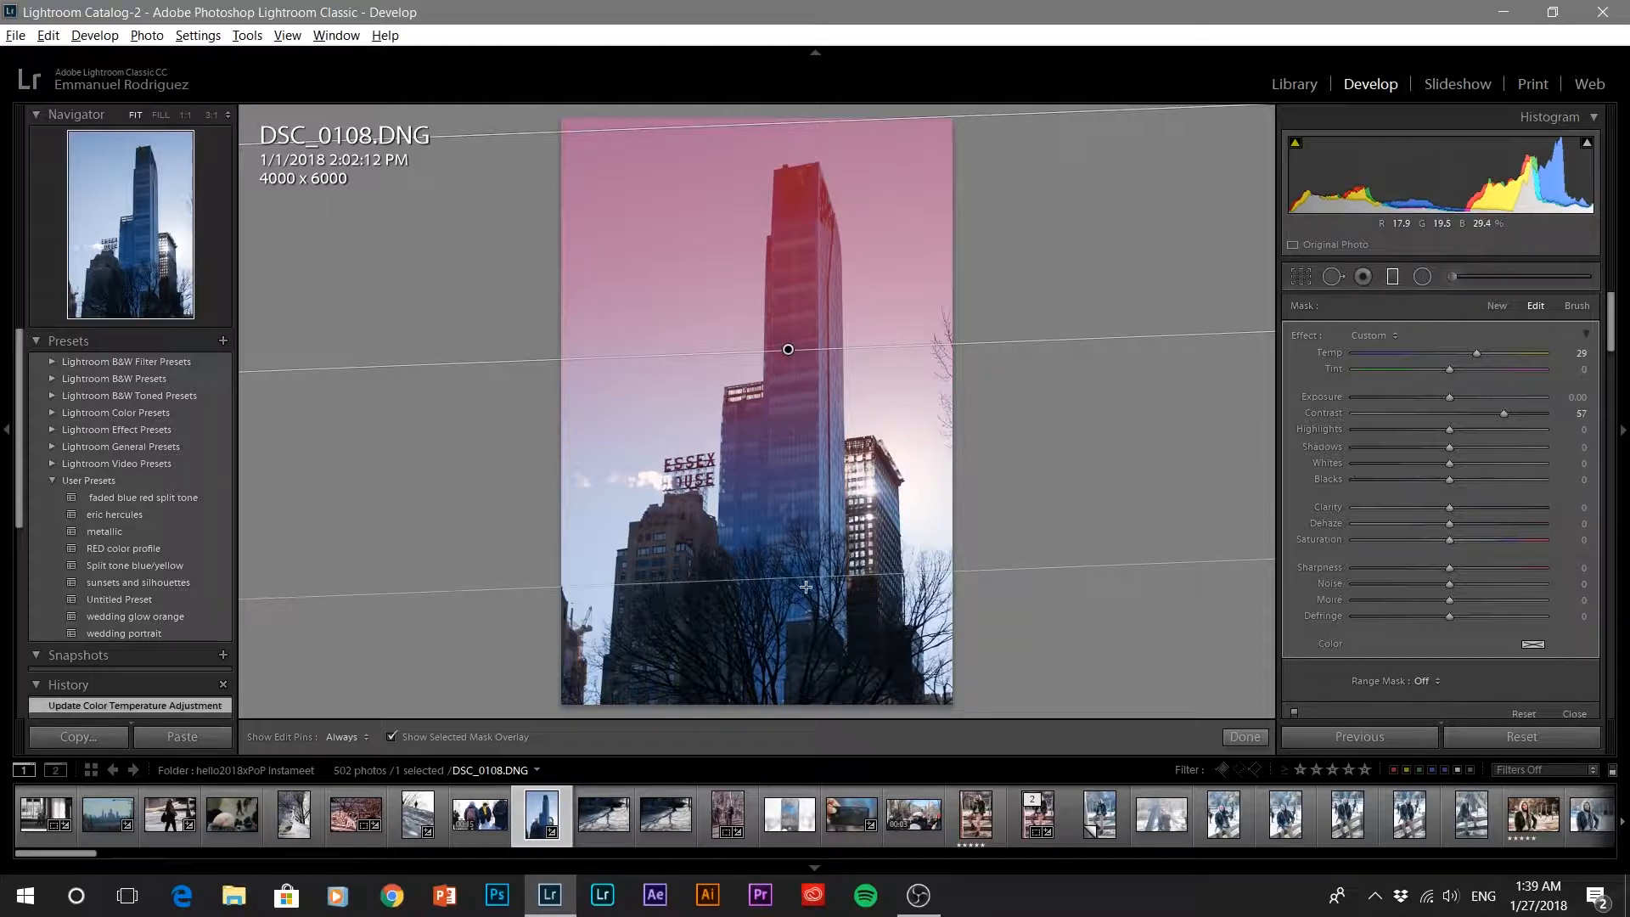
click(393, 738)
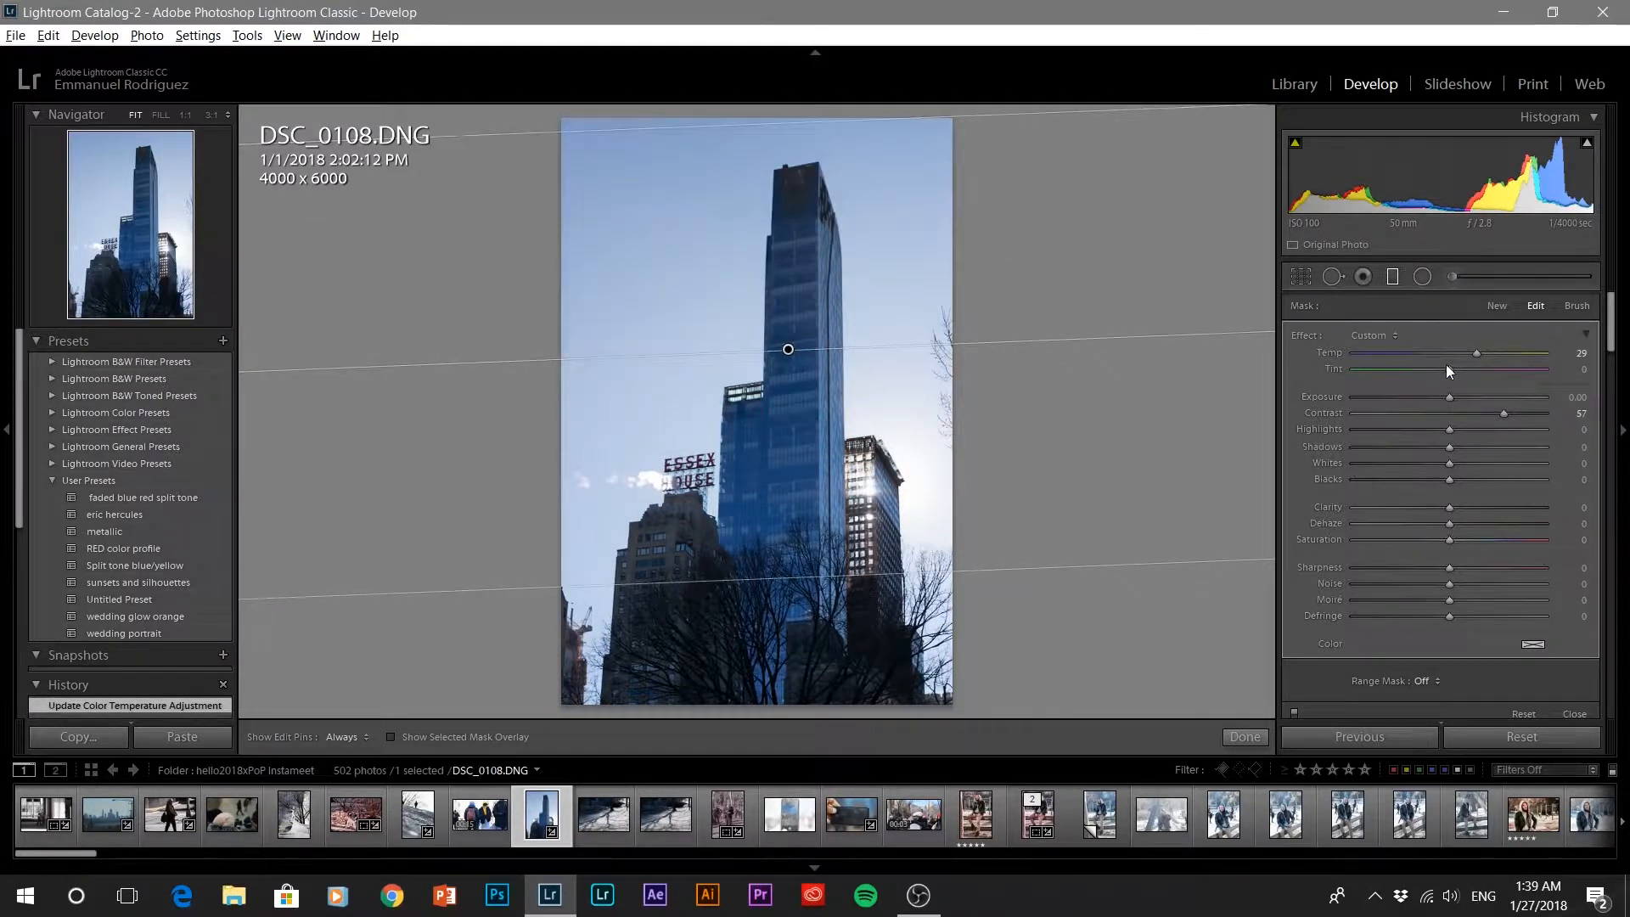
drag(1527, 355, 1546, 355)
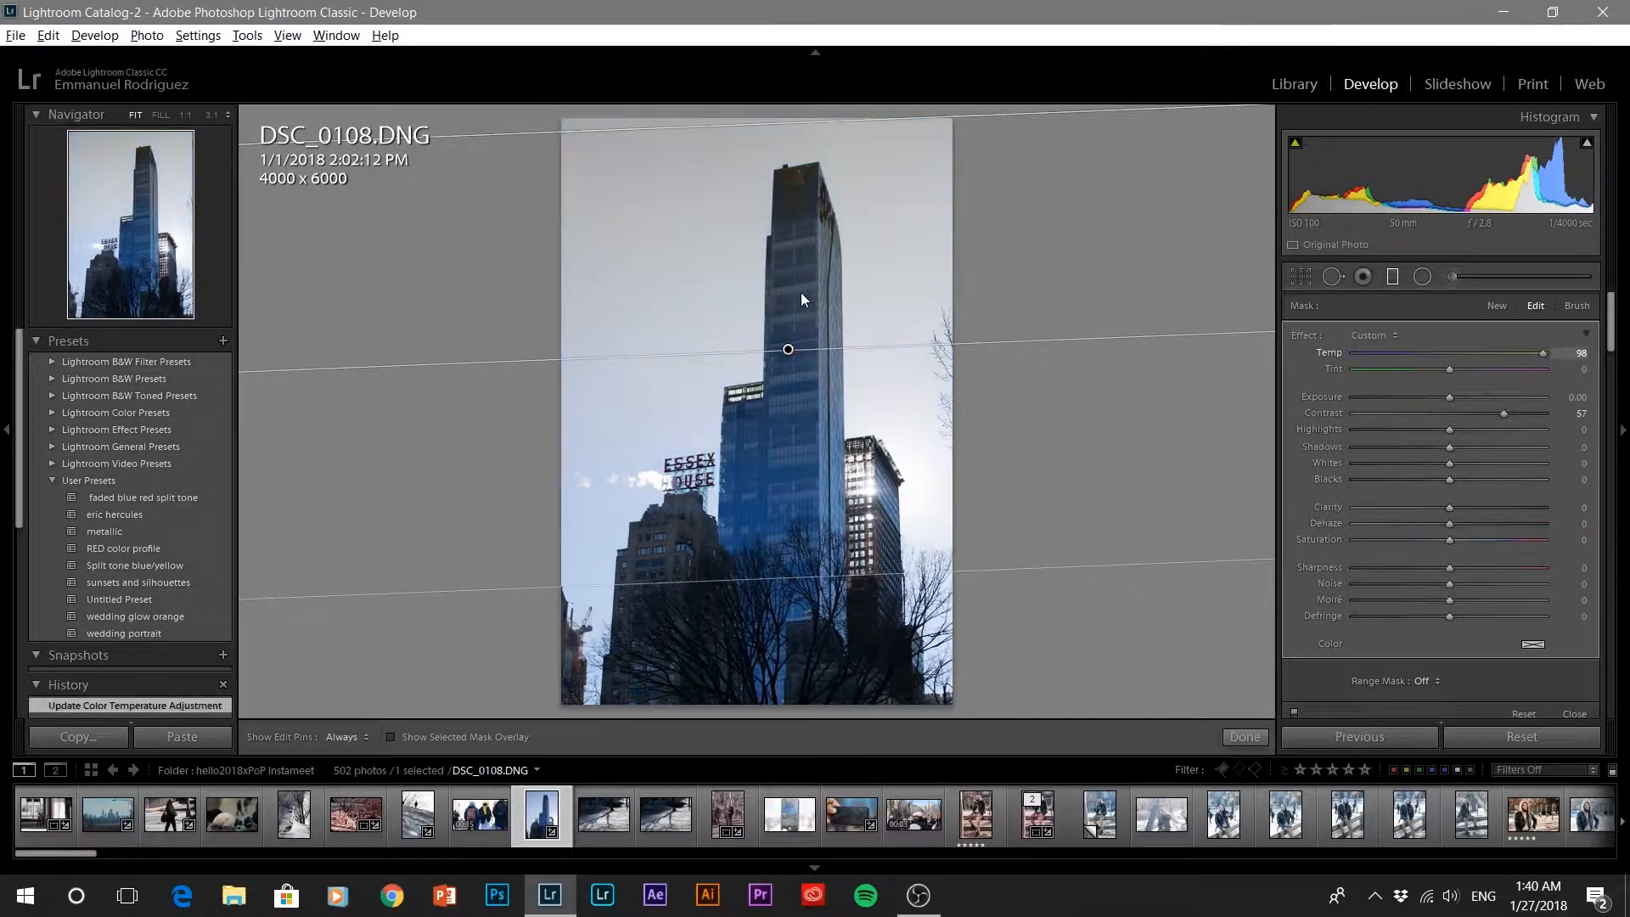
click(1452, 416)
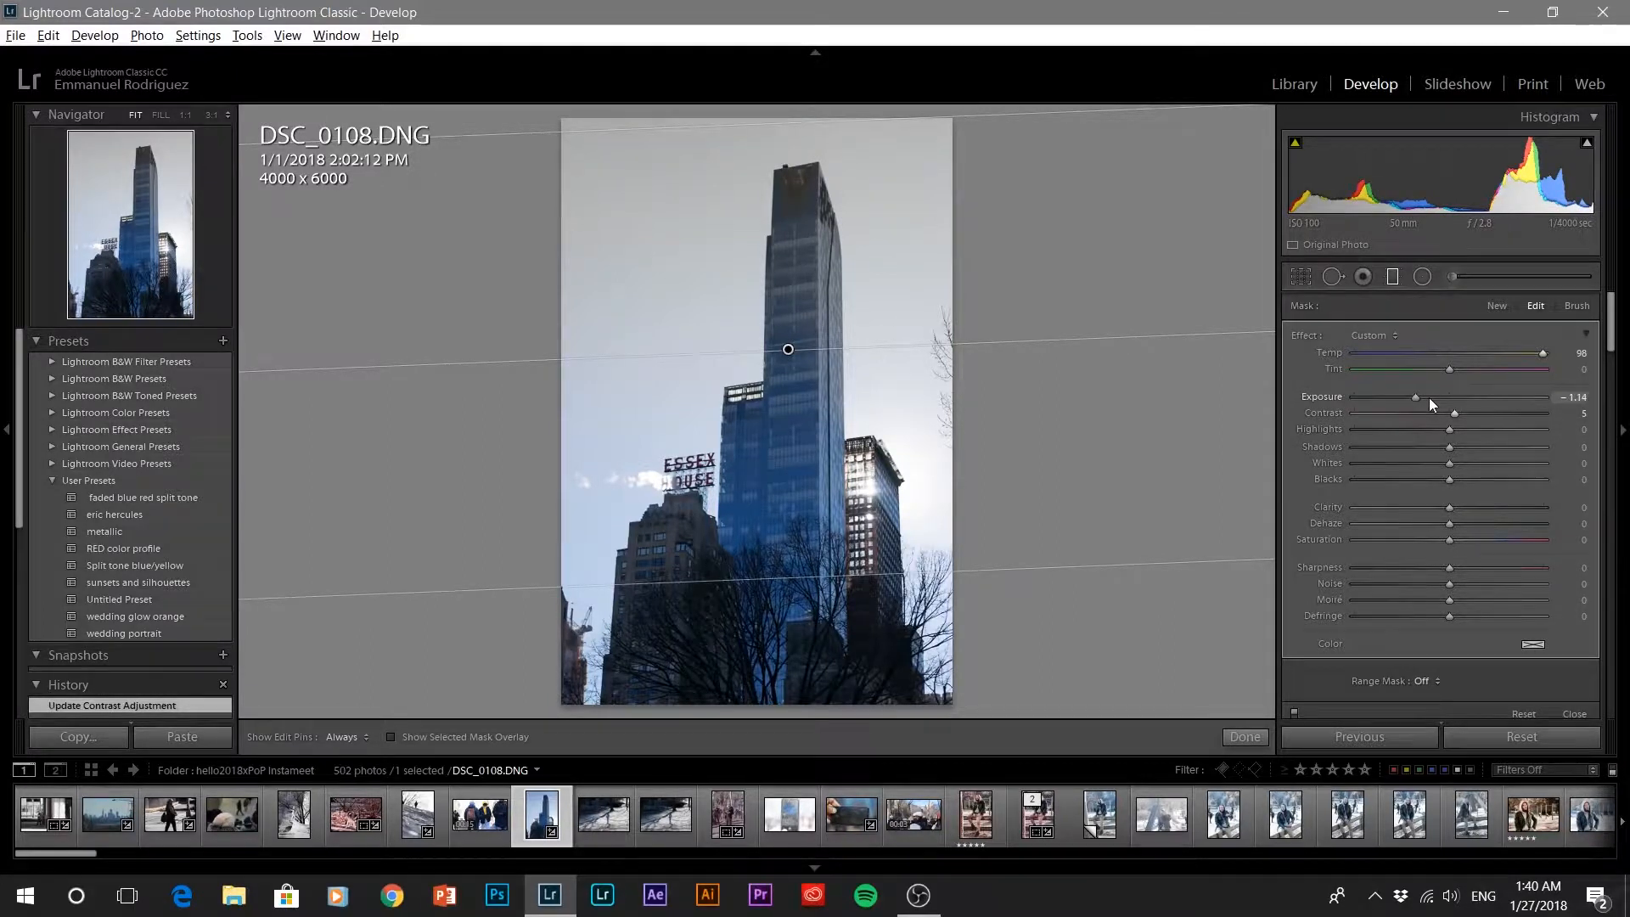
drag(1439, 397, 1425, 398)
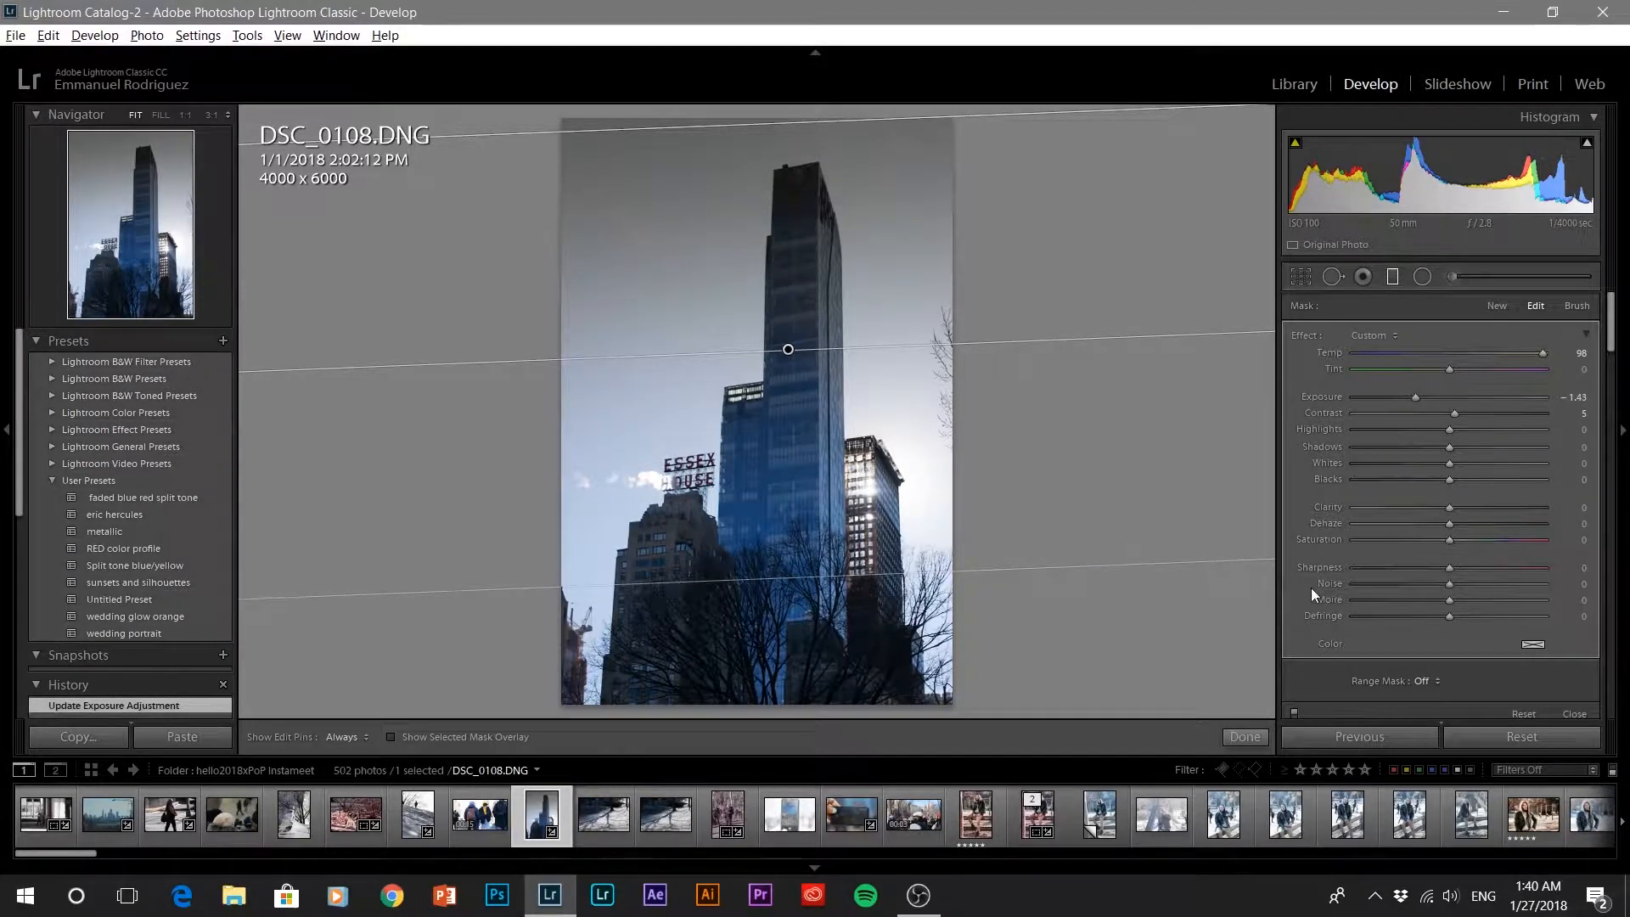
Step: Set the filter's range mask to Color and sample an area of the sky beside the tower
scroll(1330, 644, down, 3)
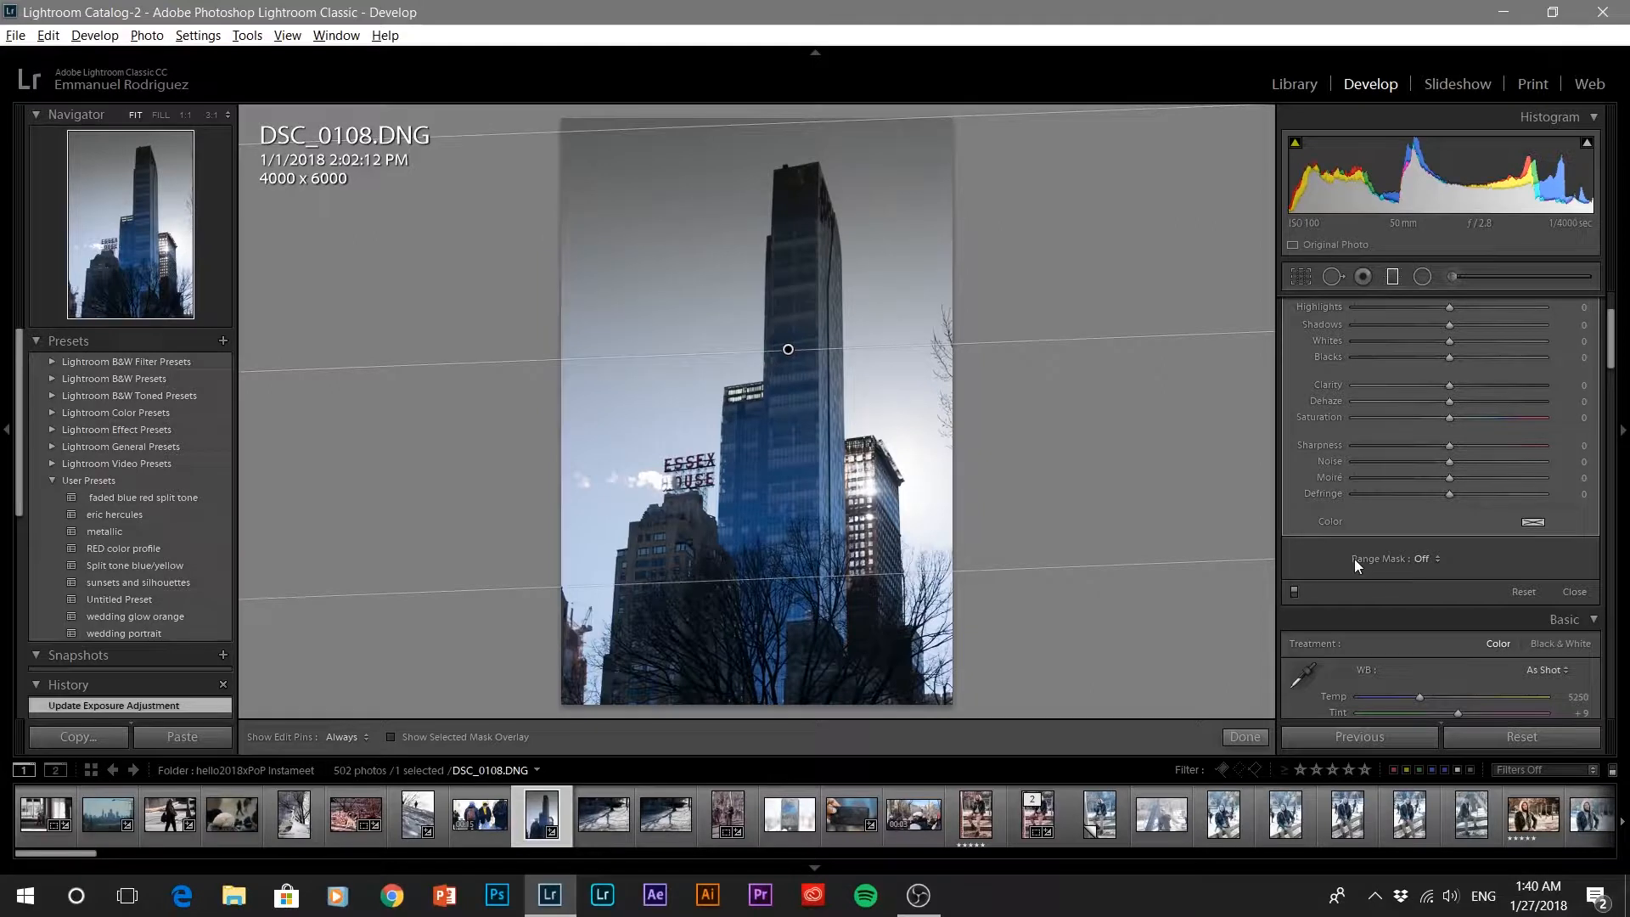
click(1427, 560)
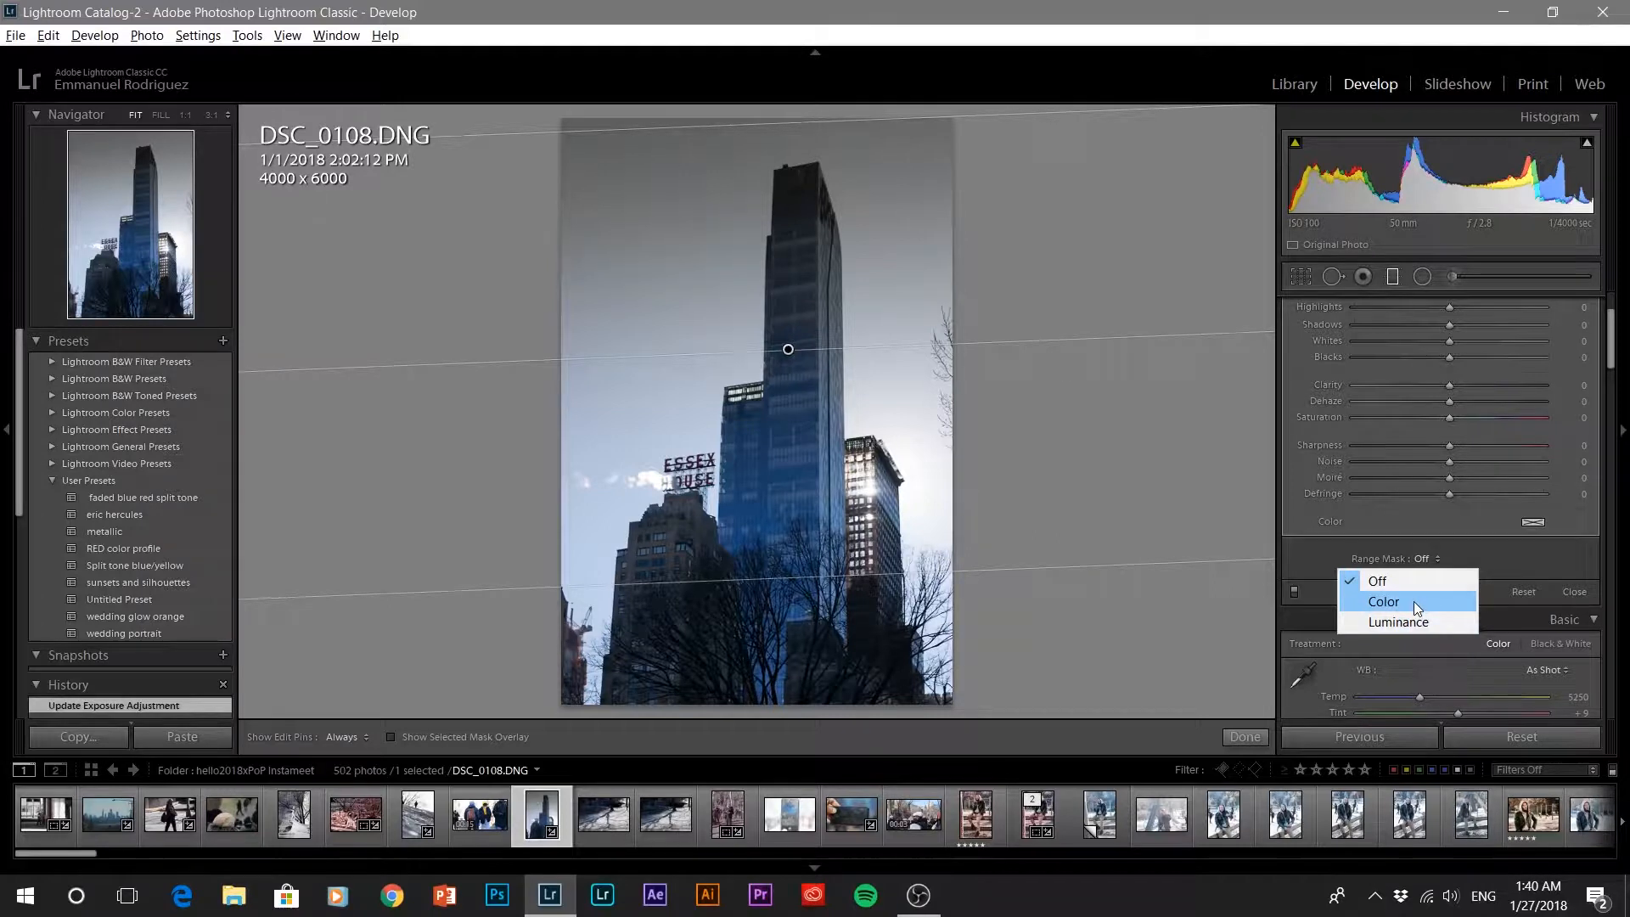
click(1414, 601)
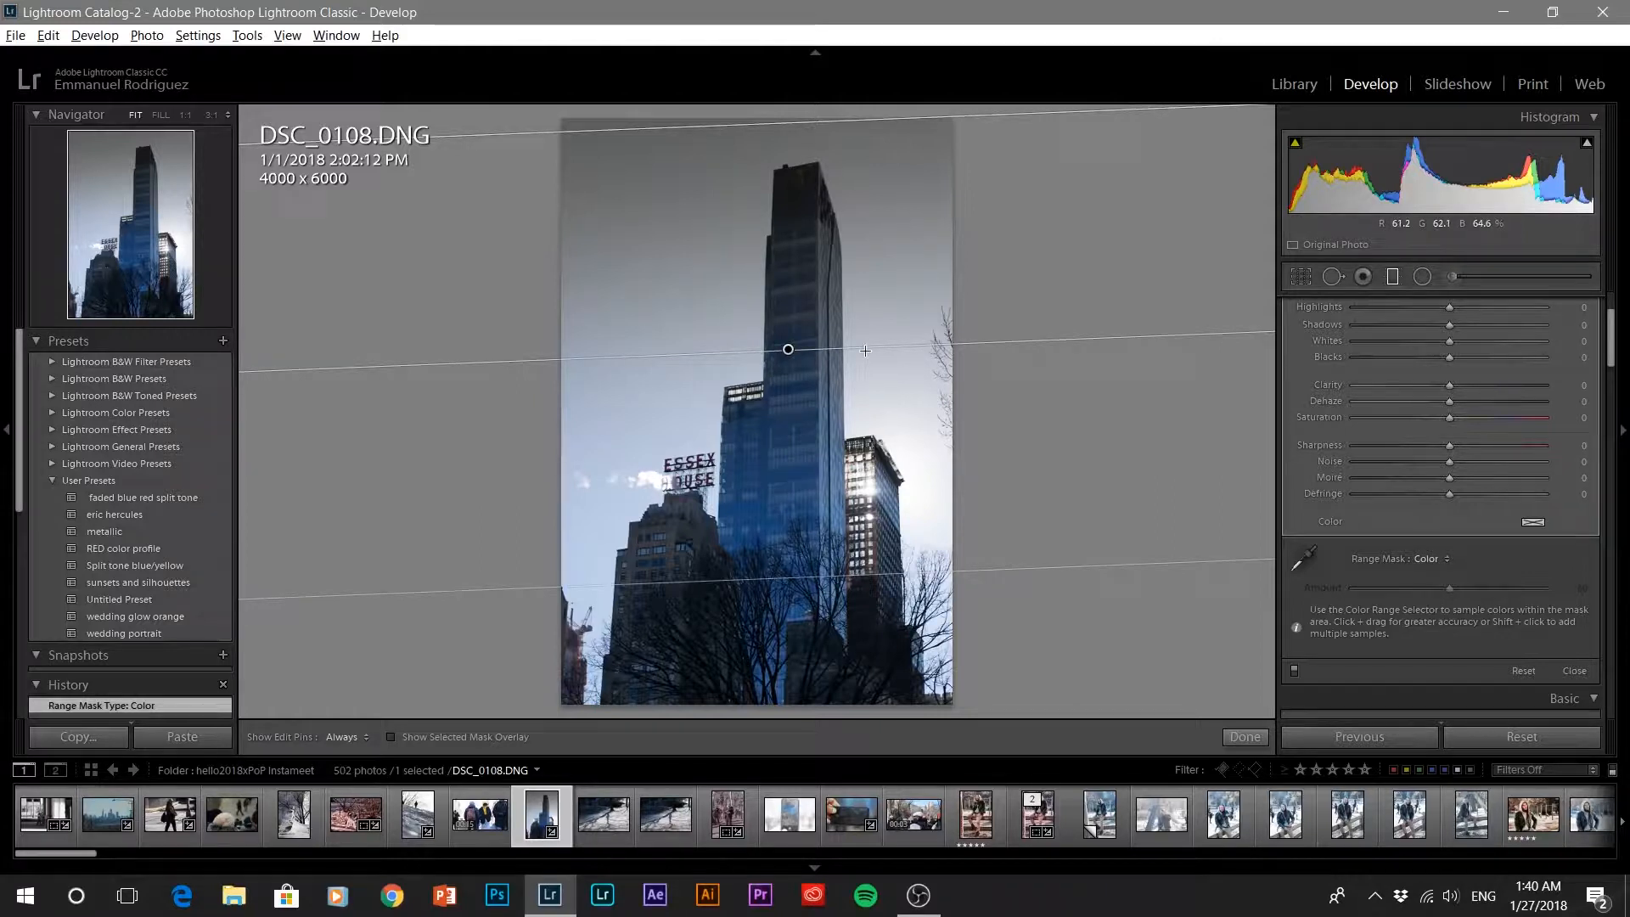
click(1305, 563)
drag(671, 218, 711, 304)
drag(727, 304, 726, 304)
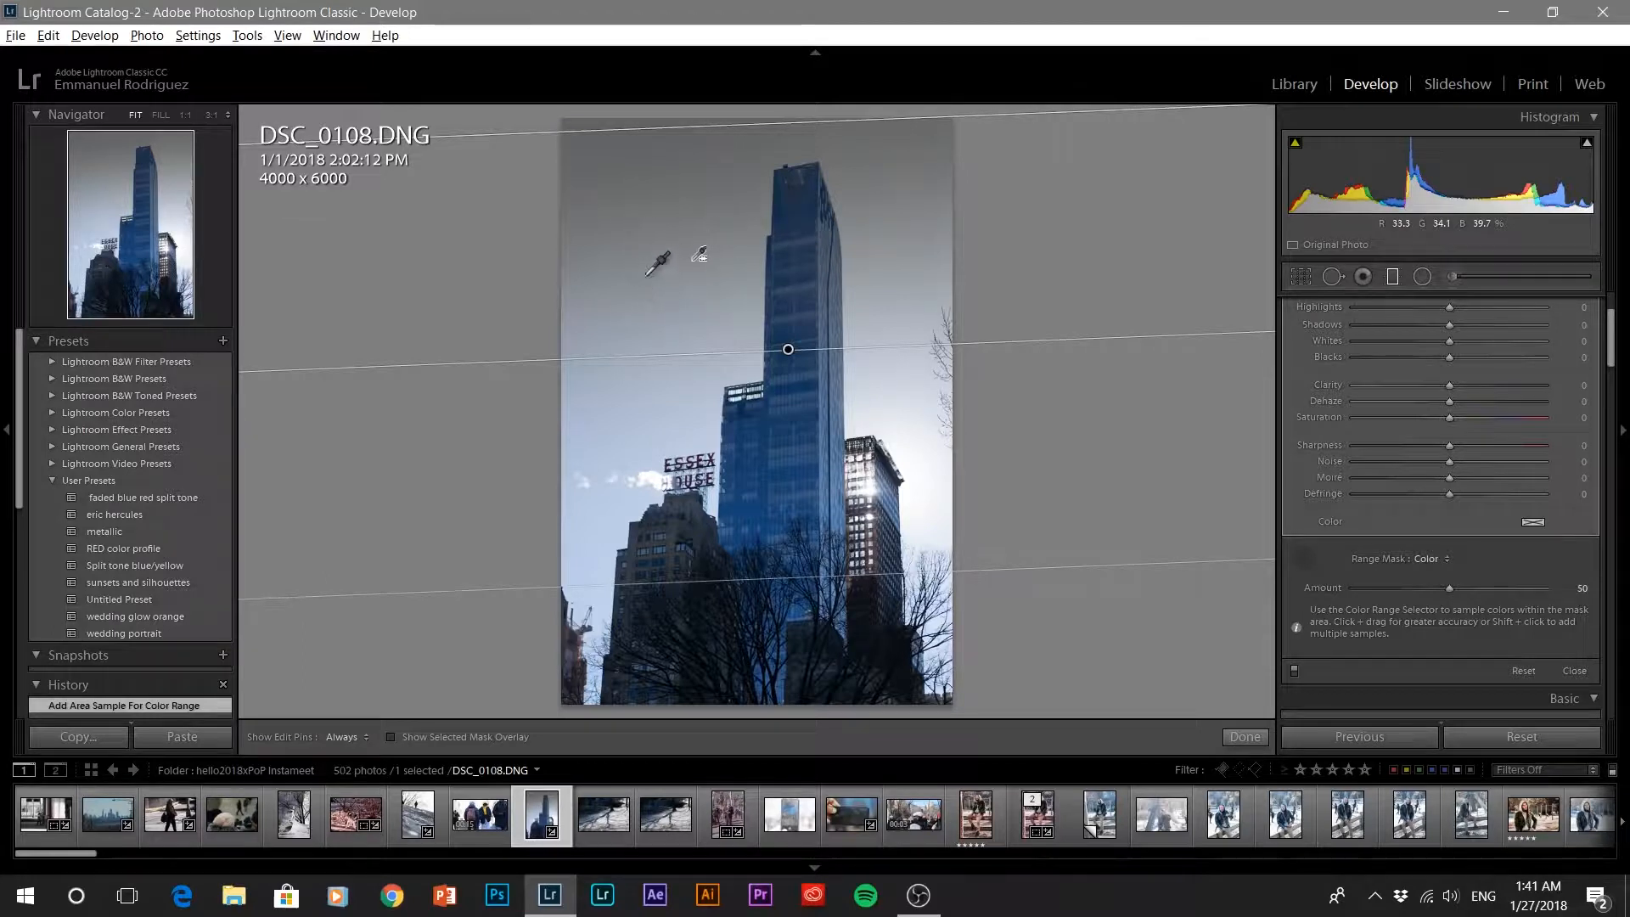
click(1311, 557)
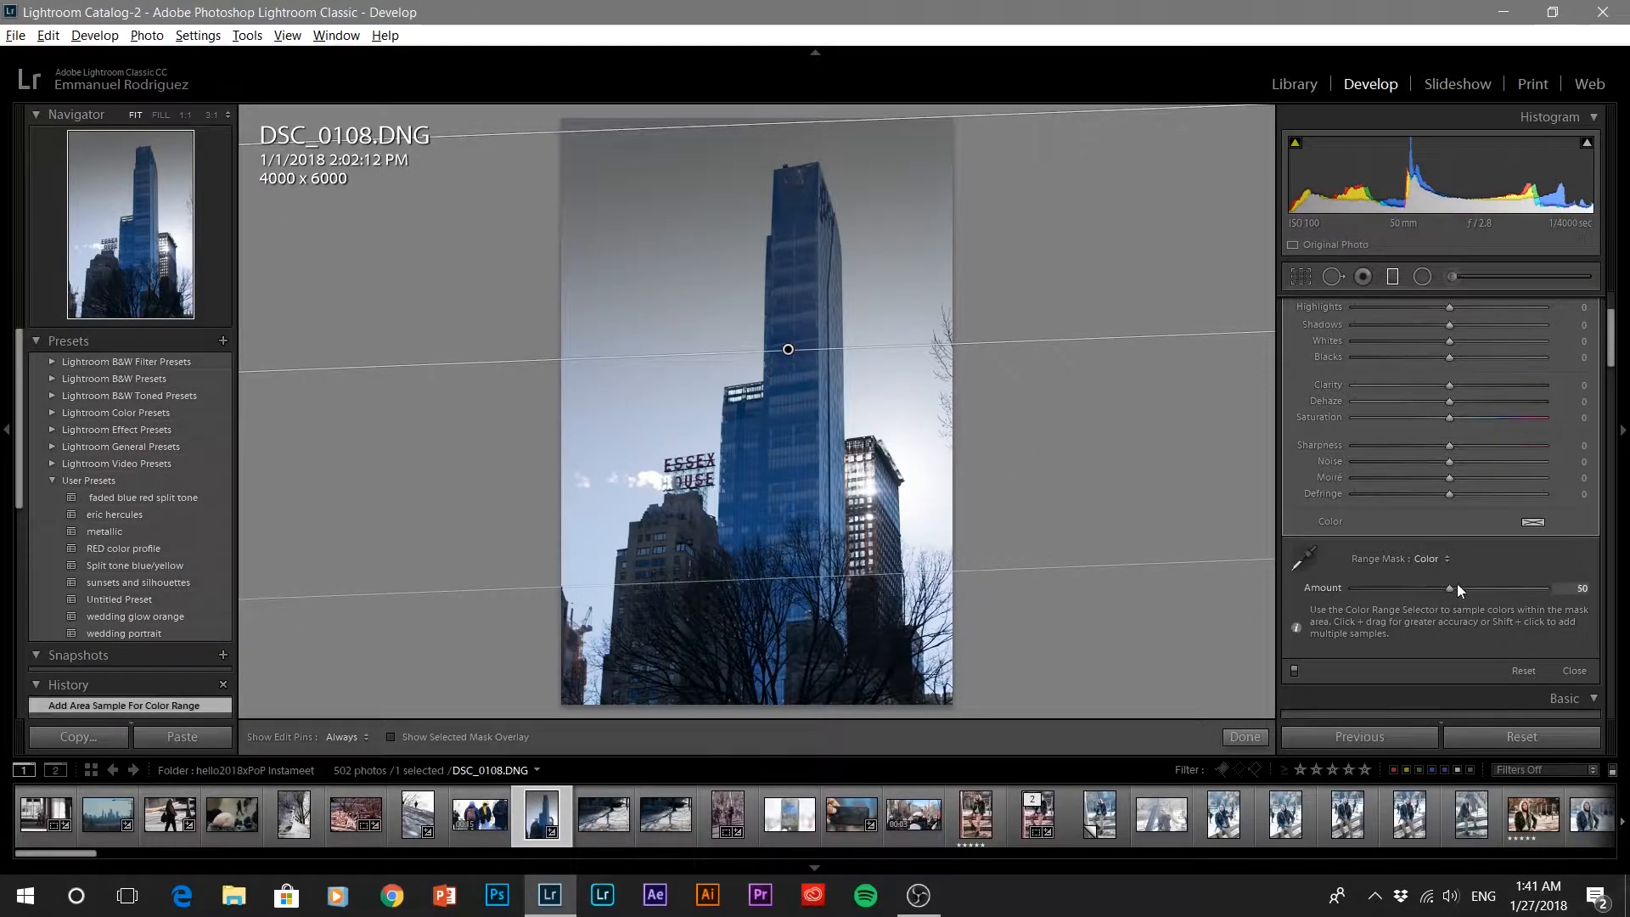
Step: Set the color range mask Amount to 12 and the filter's Dehaze to -100, and finish the filter
drag(1441, 591, 1352, 594)
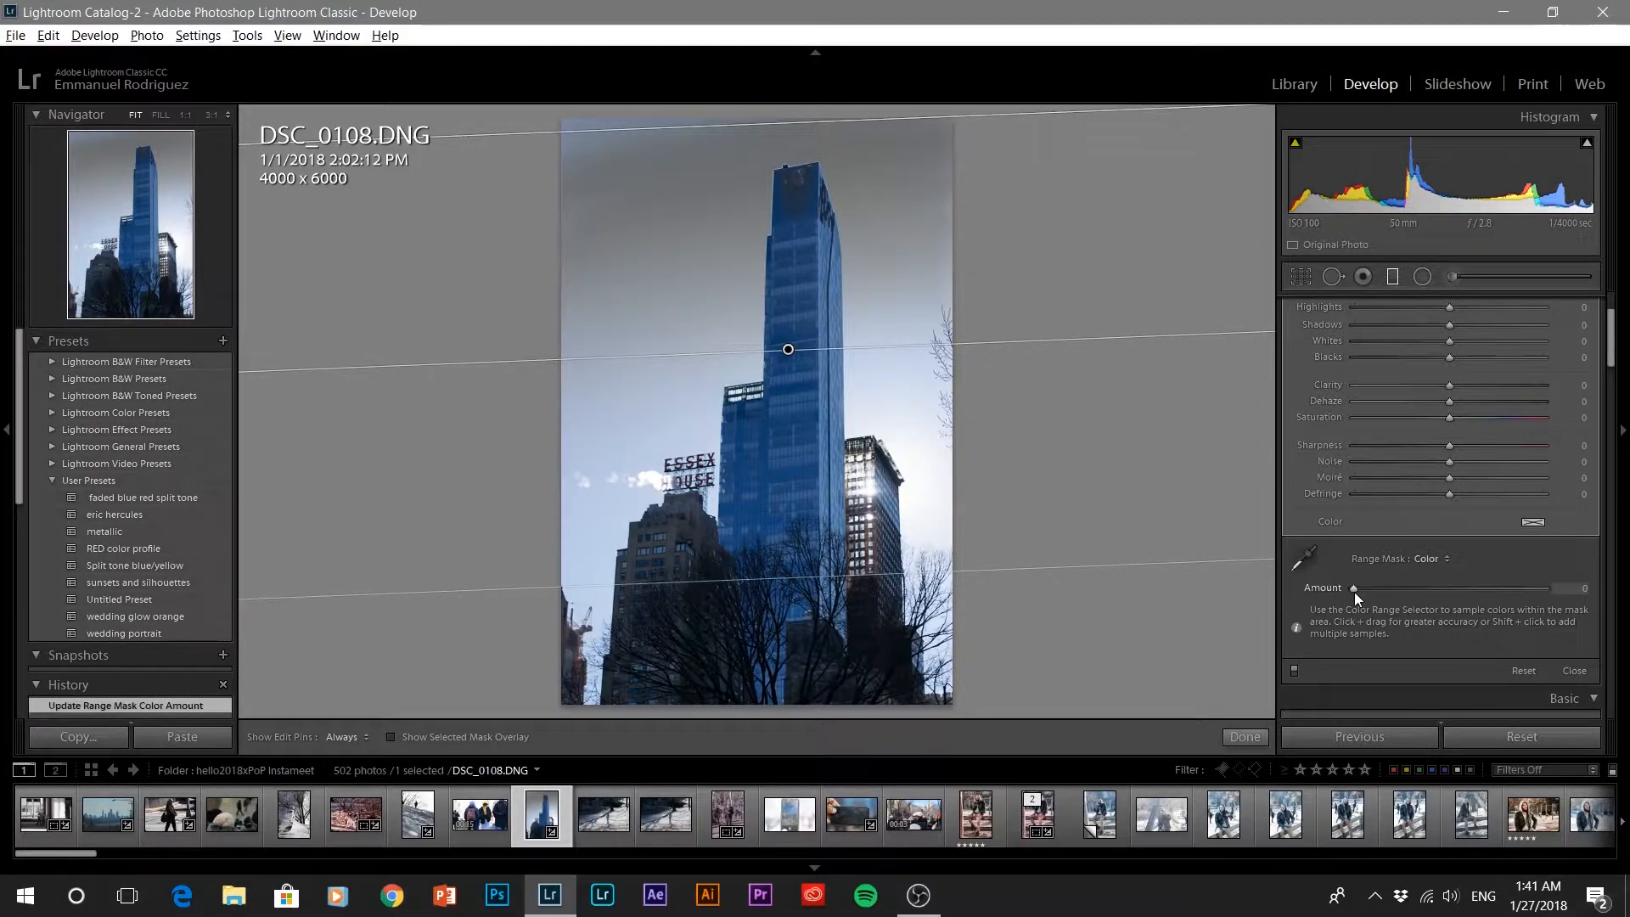
drag(1363, 589, 1376, 584)
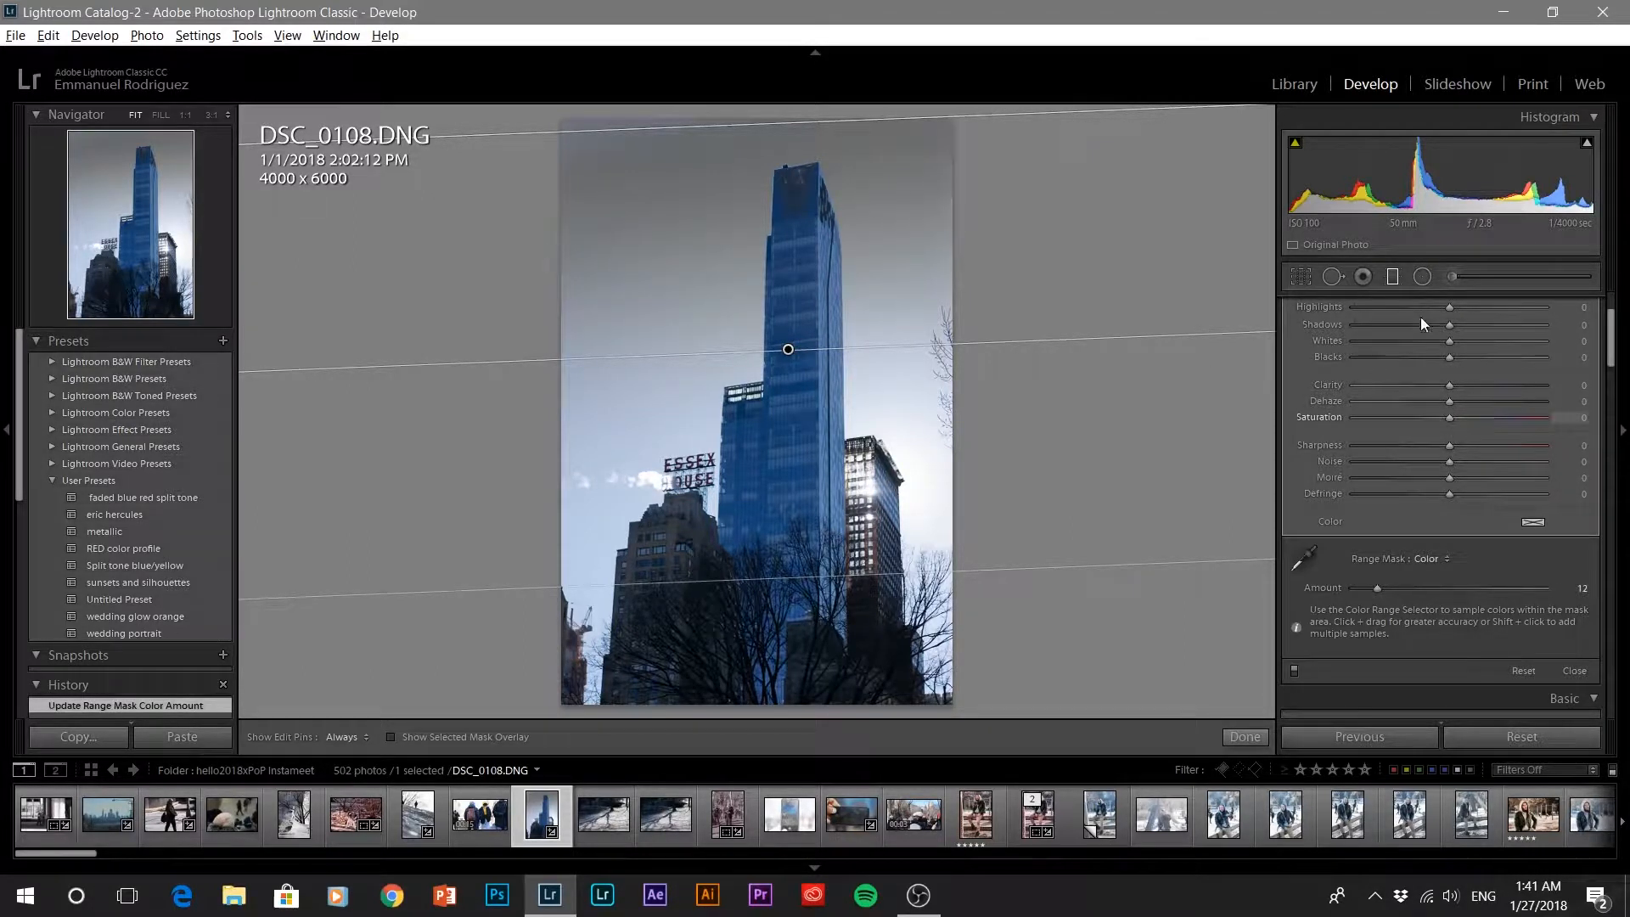
click(1424, 401)
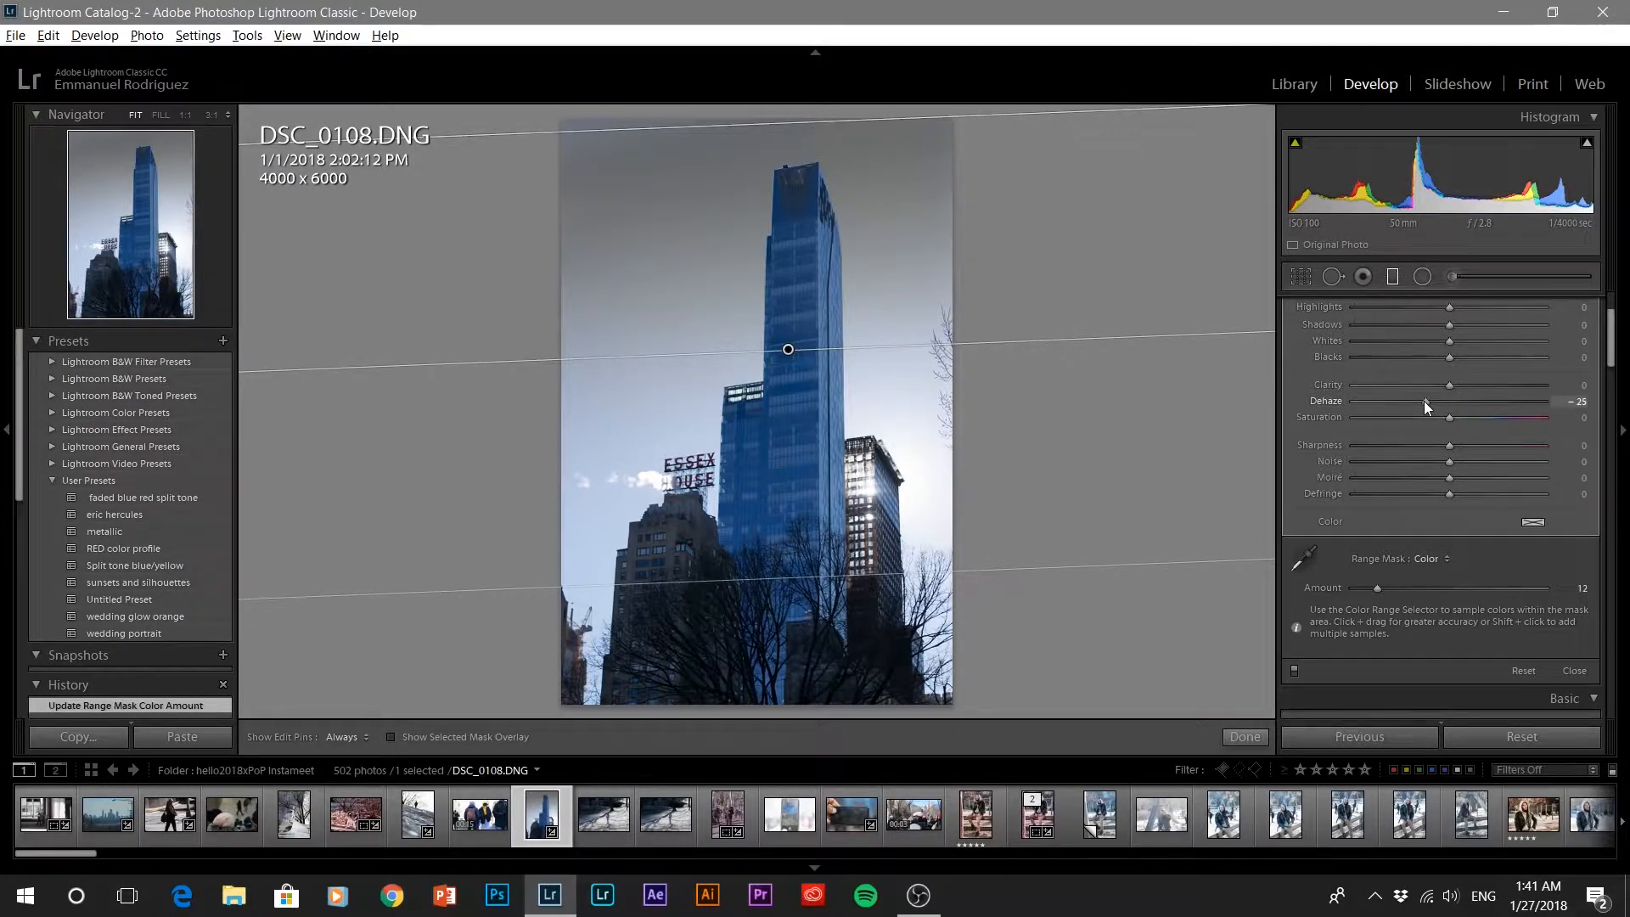
drag(1424, 401, 1343, 411)
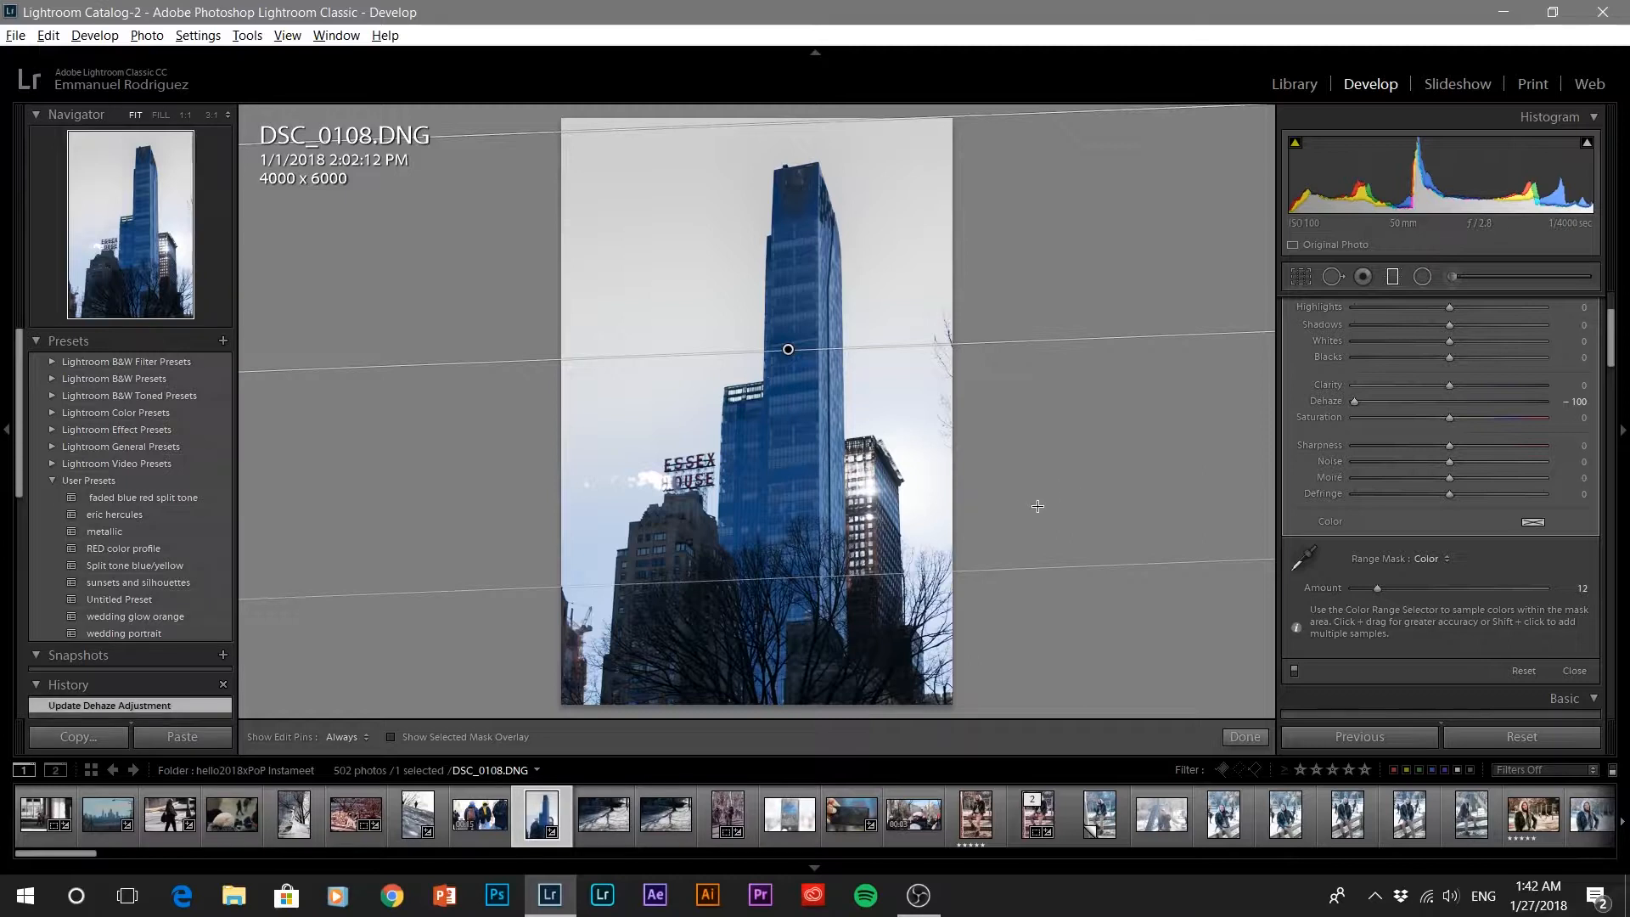
click(1244, 737)
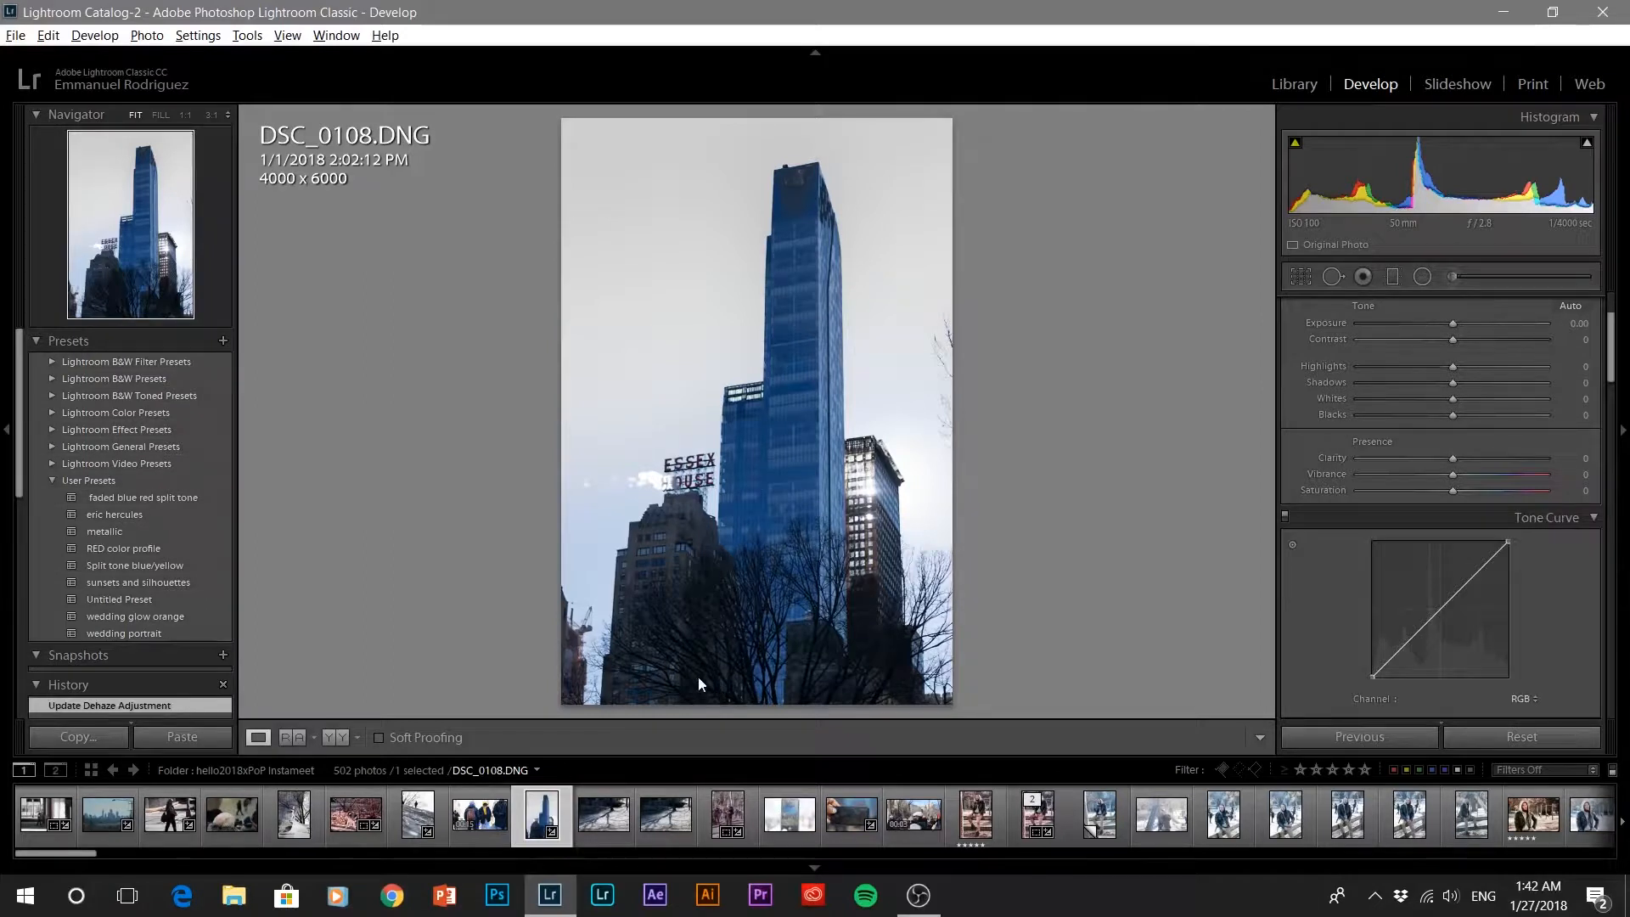
Step: Switch to the tree shadow photo DSC_0109.DNG and reset its develop settings
click(594, 819)
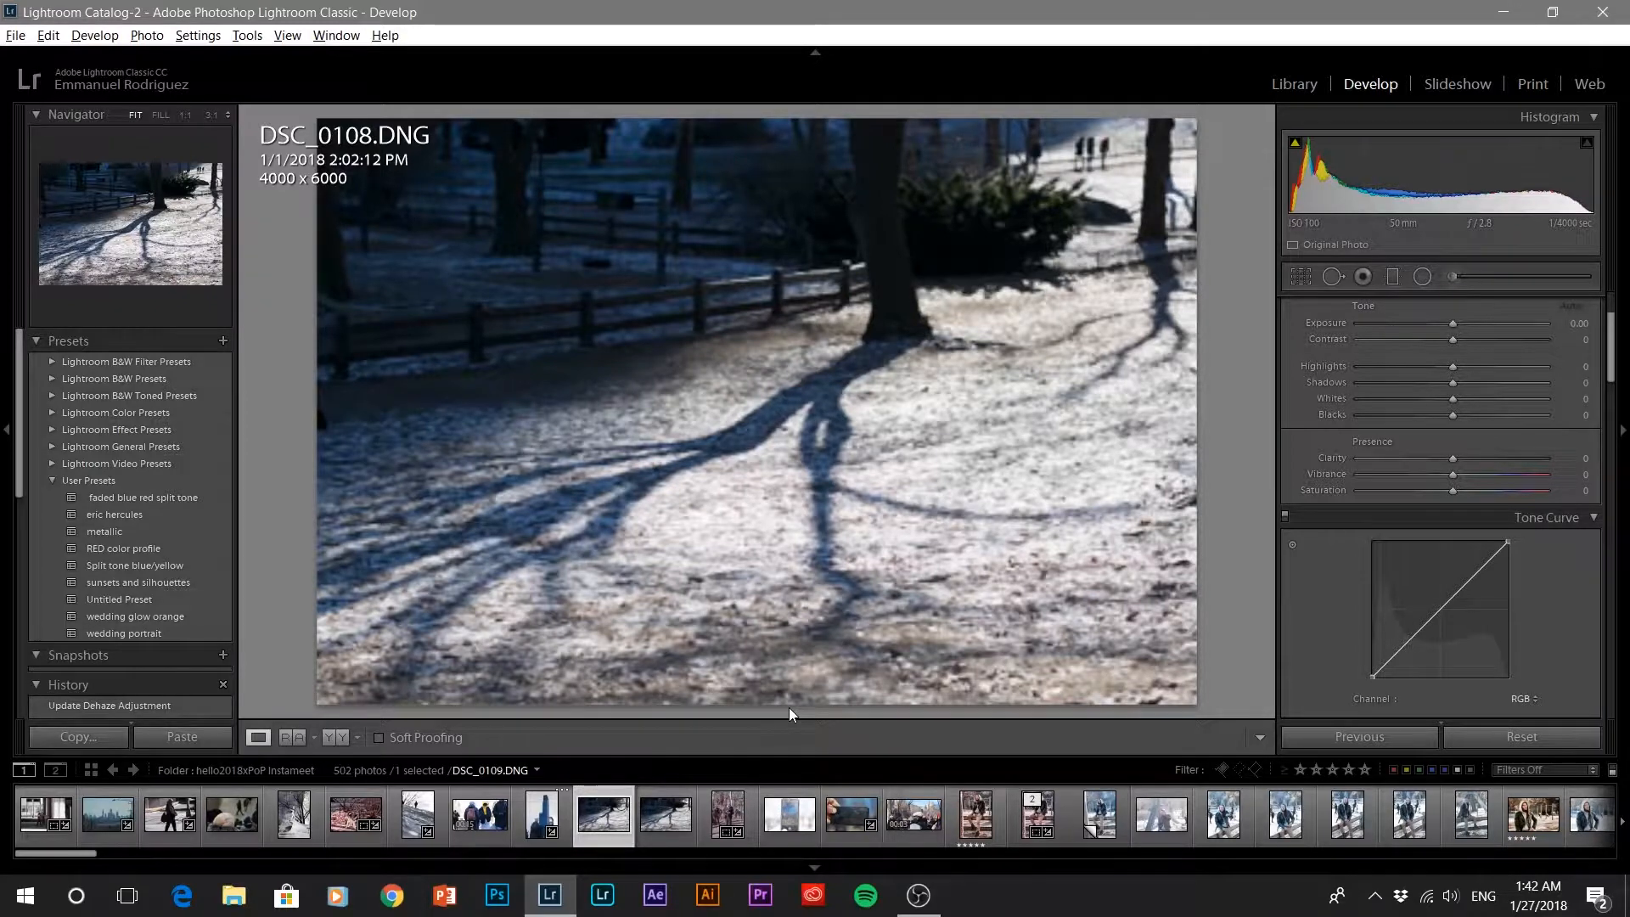
key(ctrl+shift+r)
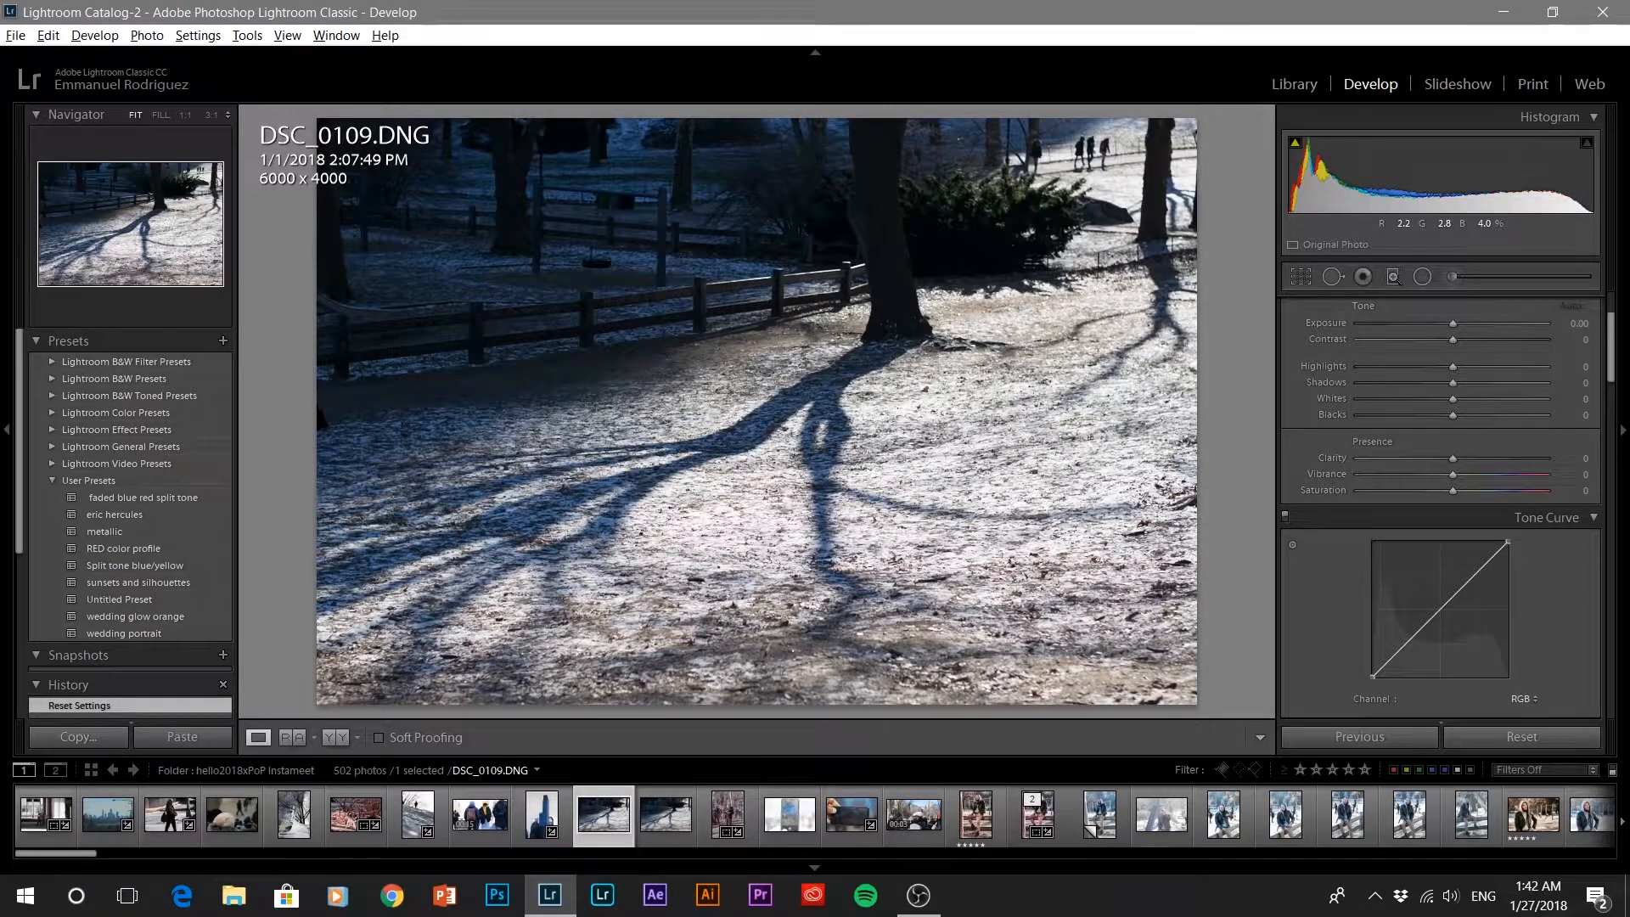
Step: Add a diagonal graduated filter from the photo's lower-right corner toward the upper-left trees, and check its coverage with the mask overlay
click(1396, 280)
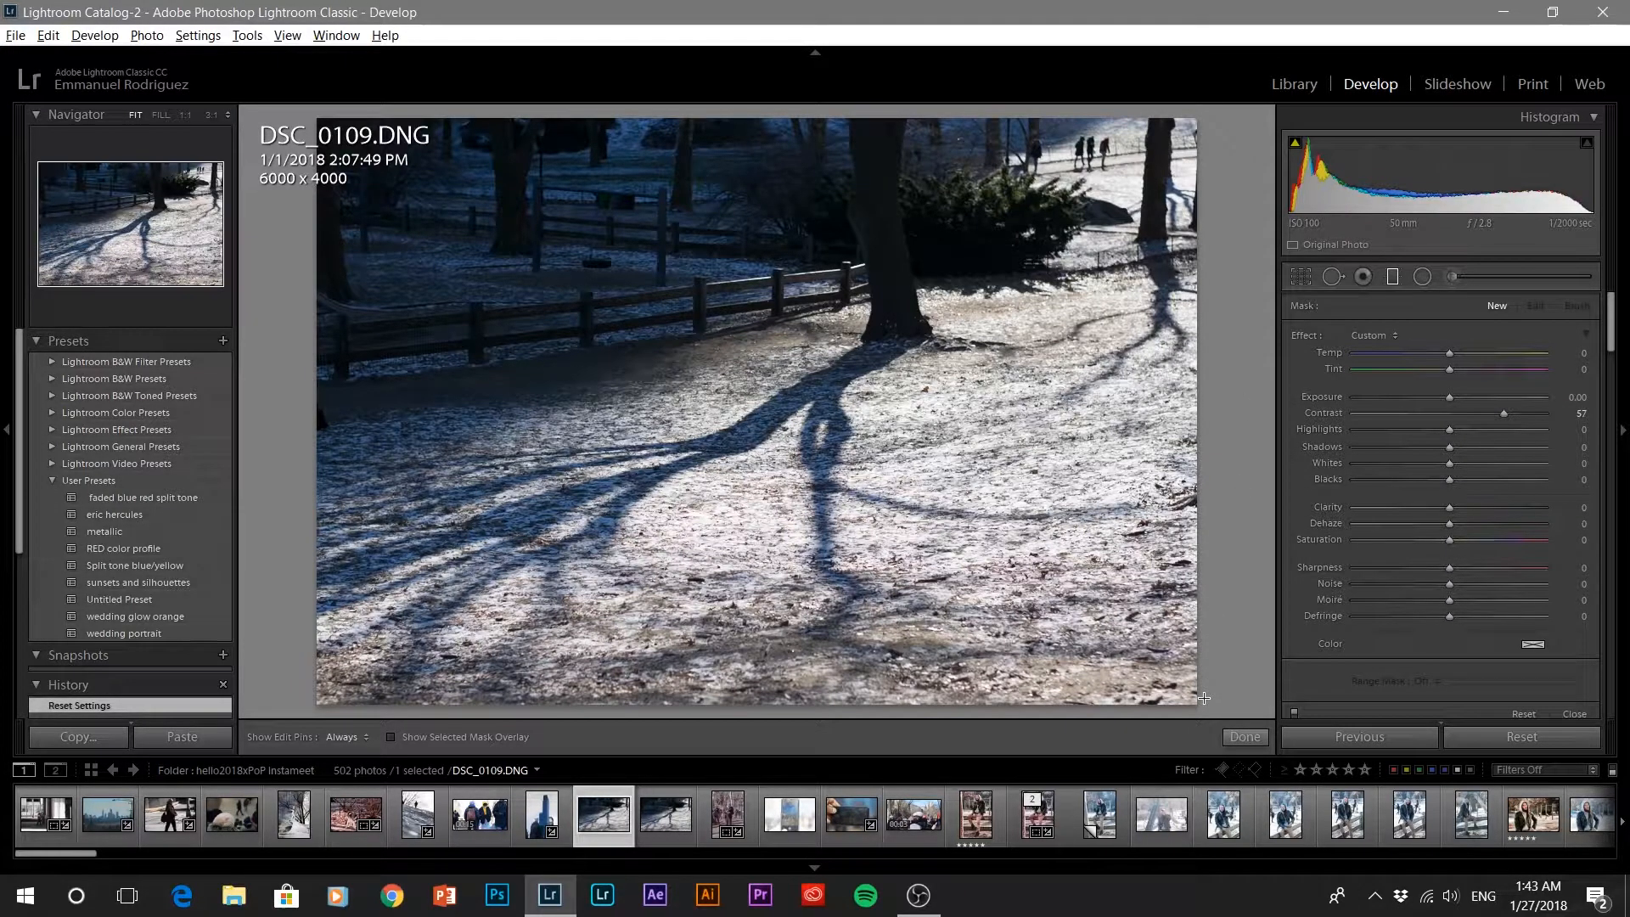
drag(1201, 698, 987, 527)
drag(792, 372, 833, 130)
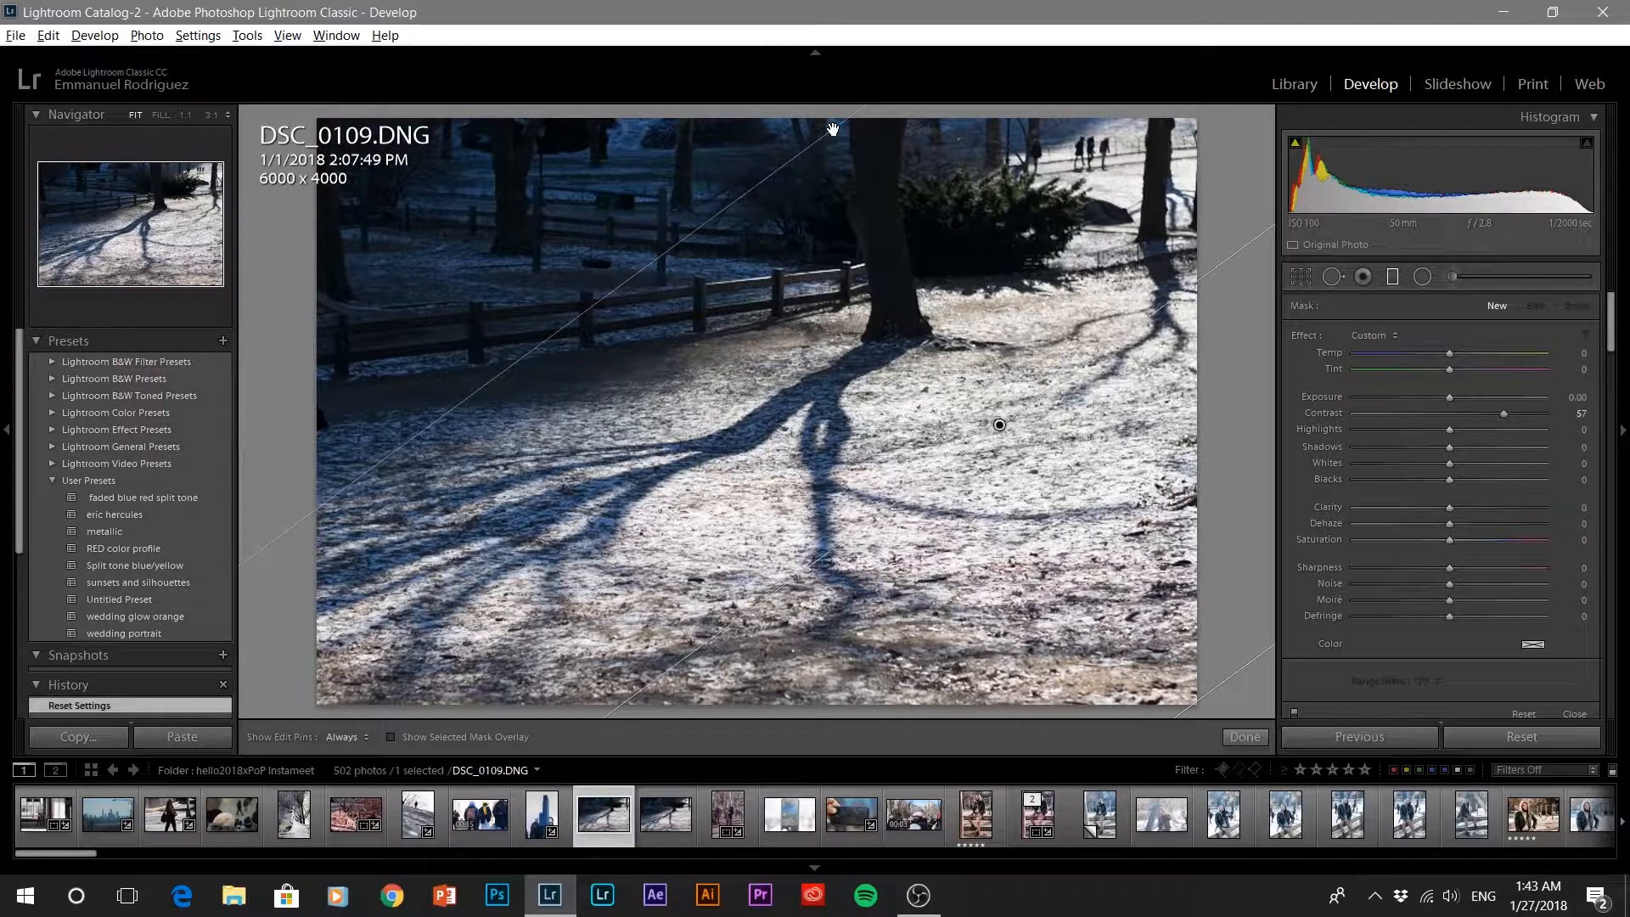
drag(847, 388, 864, 376)
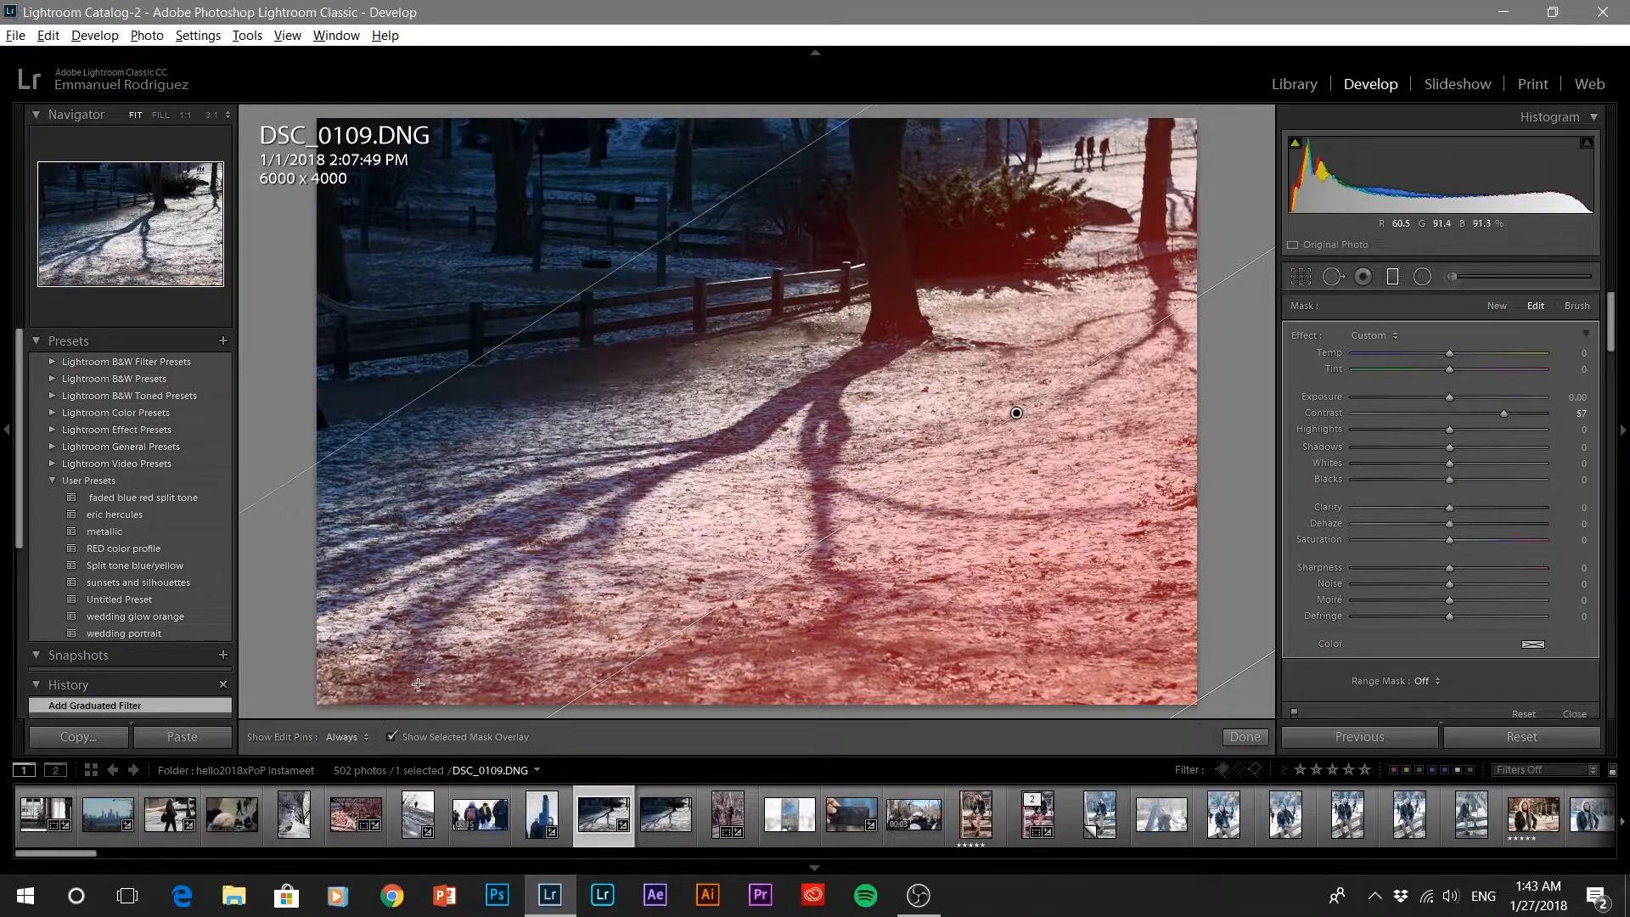
click(391, 736)
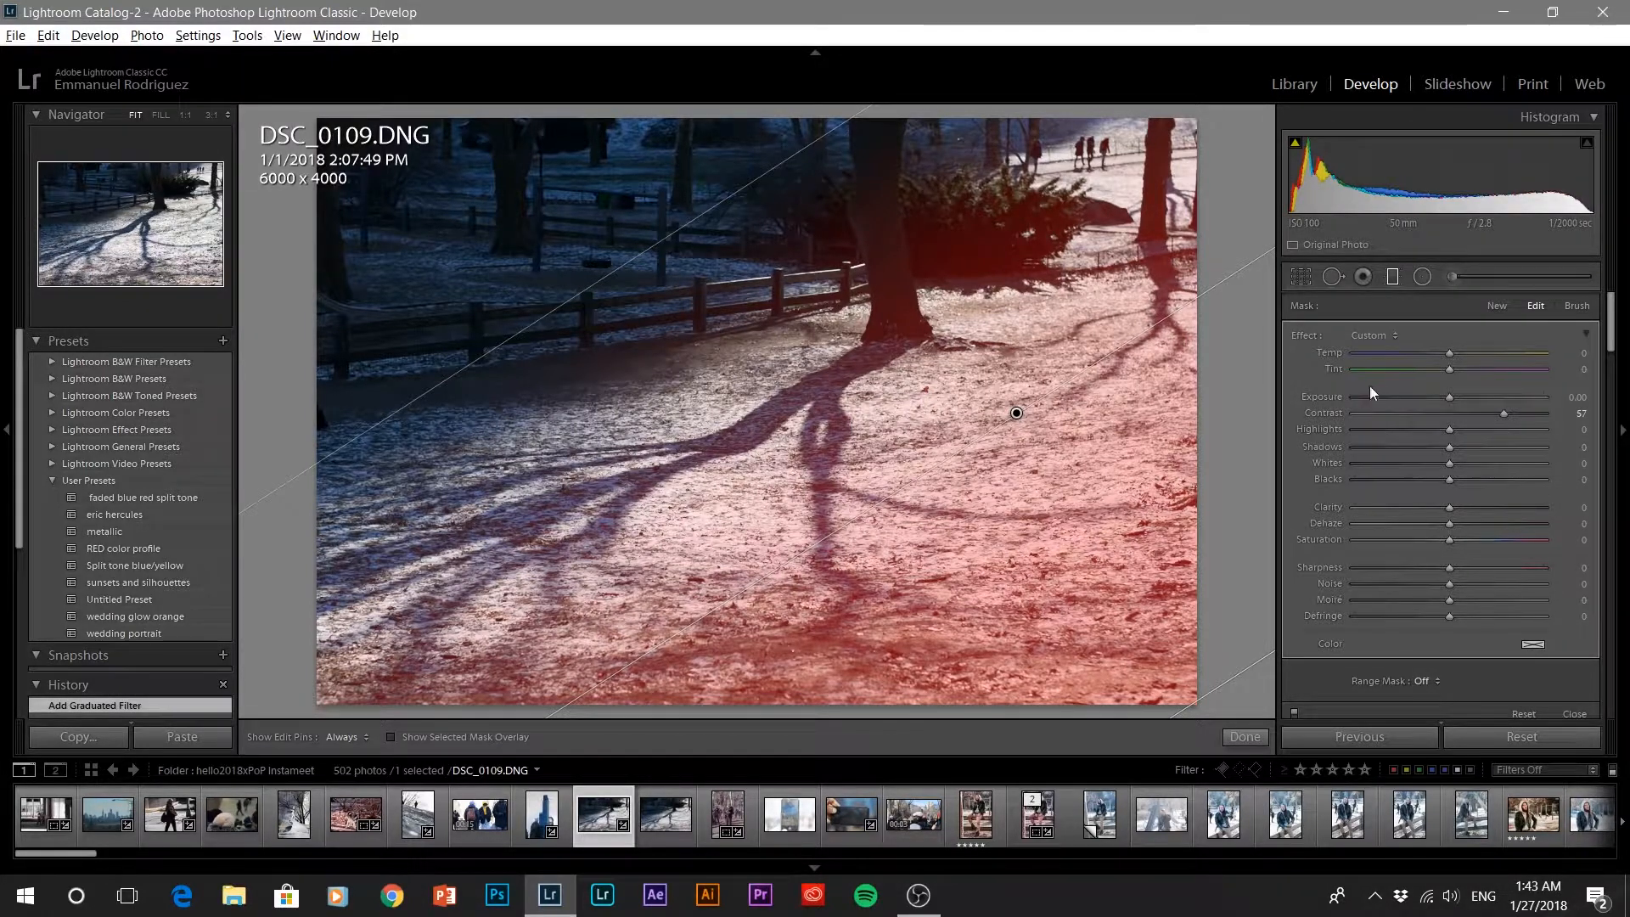
Step: Set the filter's Temp to 100 and Highlights to -79, and choose Luminance as its range mask
drag(1445, 351, 1570, 353)
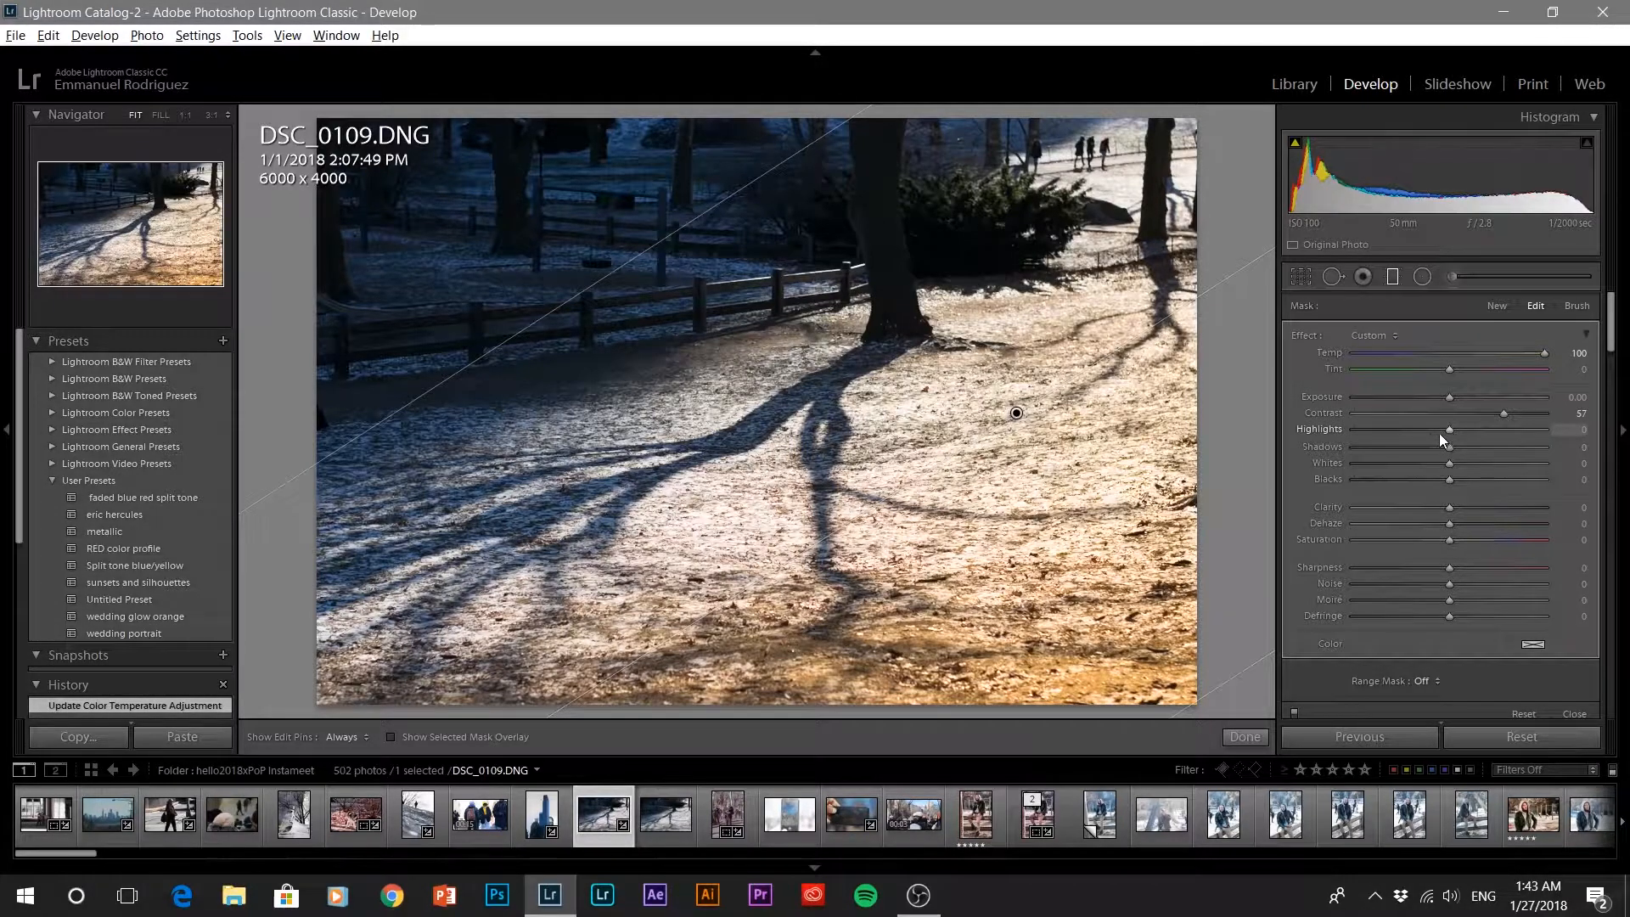
drag(1377, 433, 1376, 431)
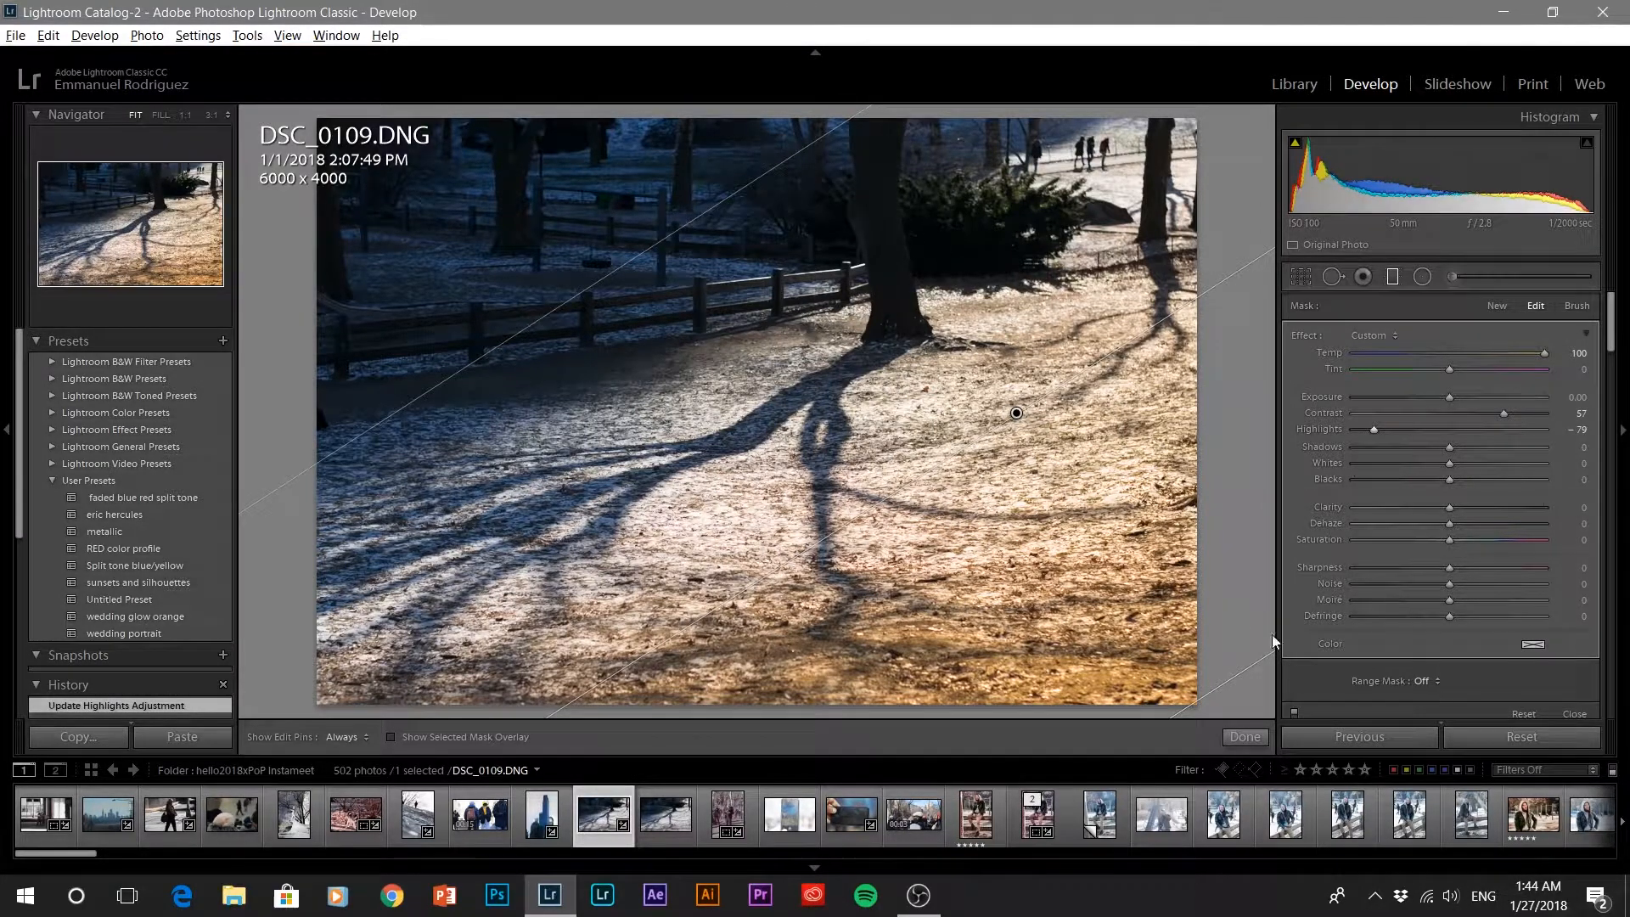
click(1423, 682)
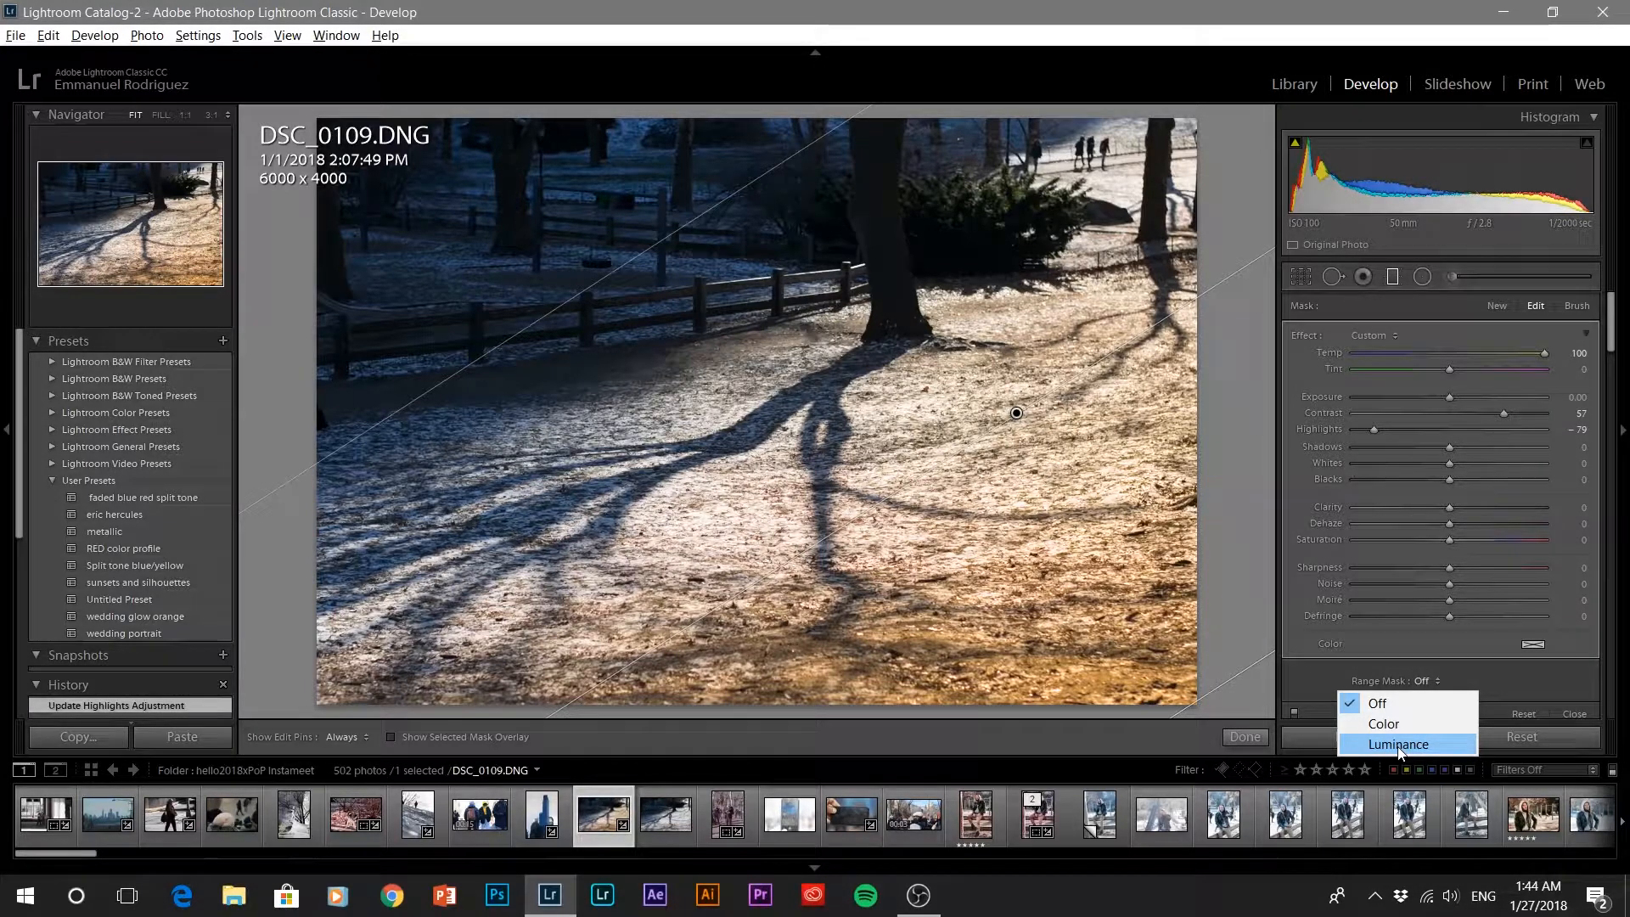
click(1397, 744)
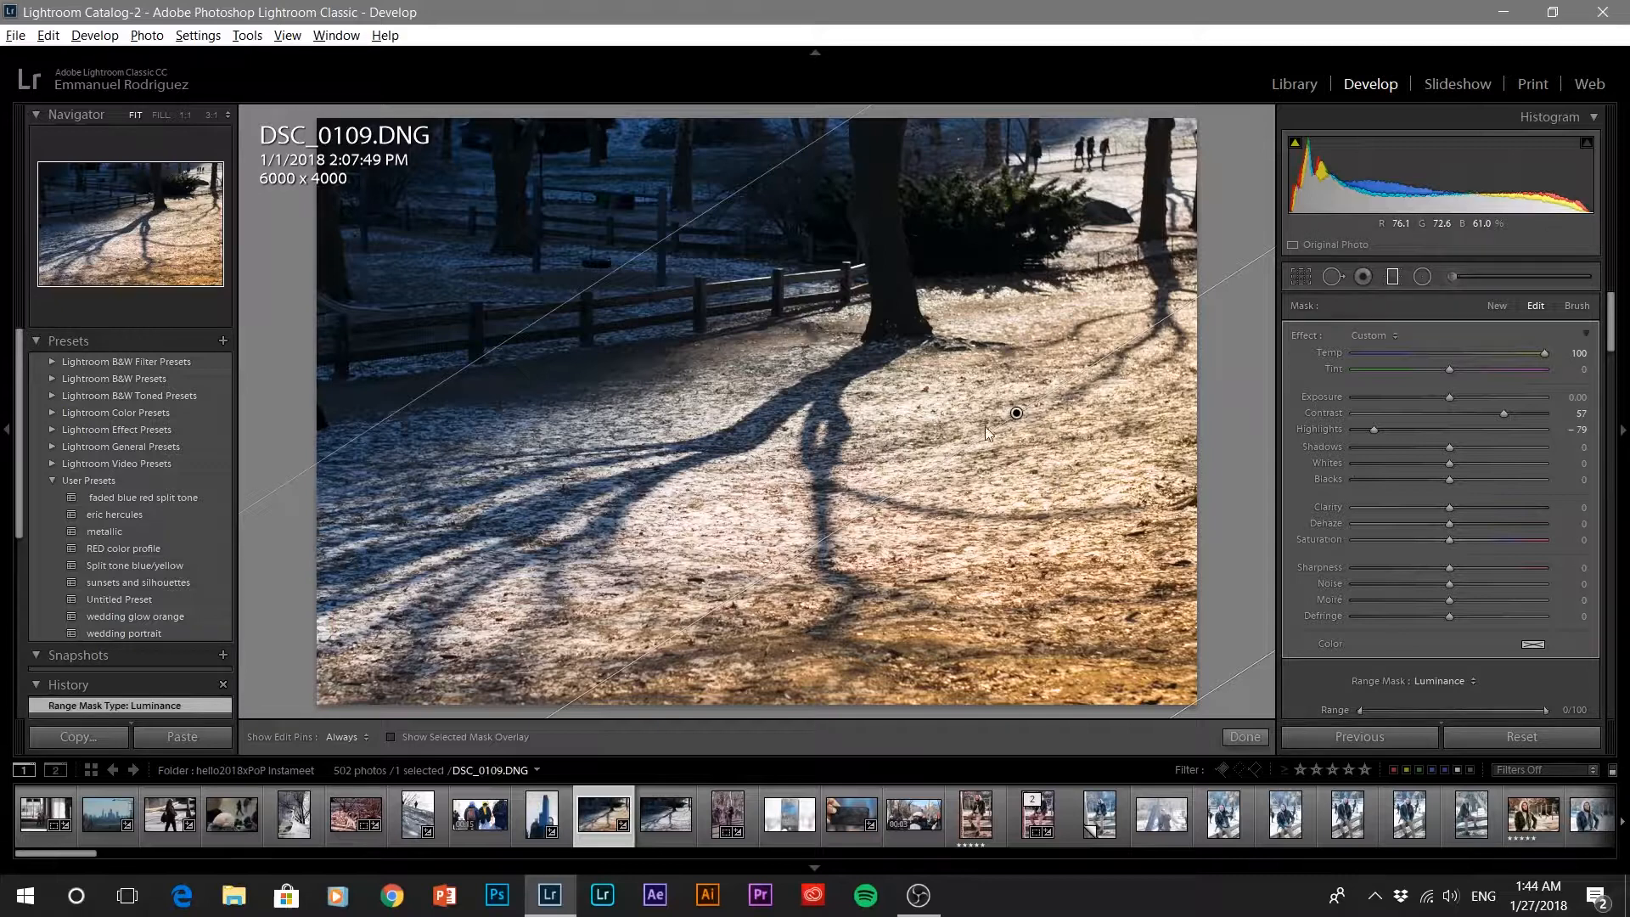
drag(1031, 446, 1038, 480)
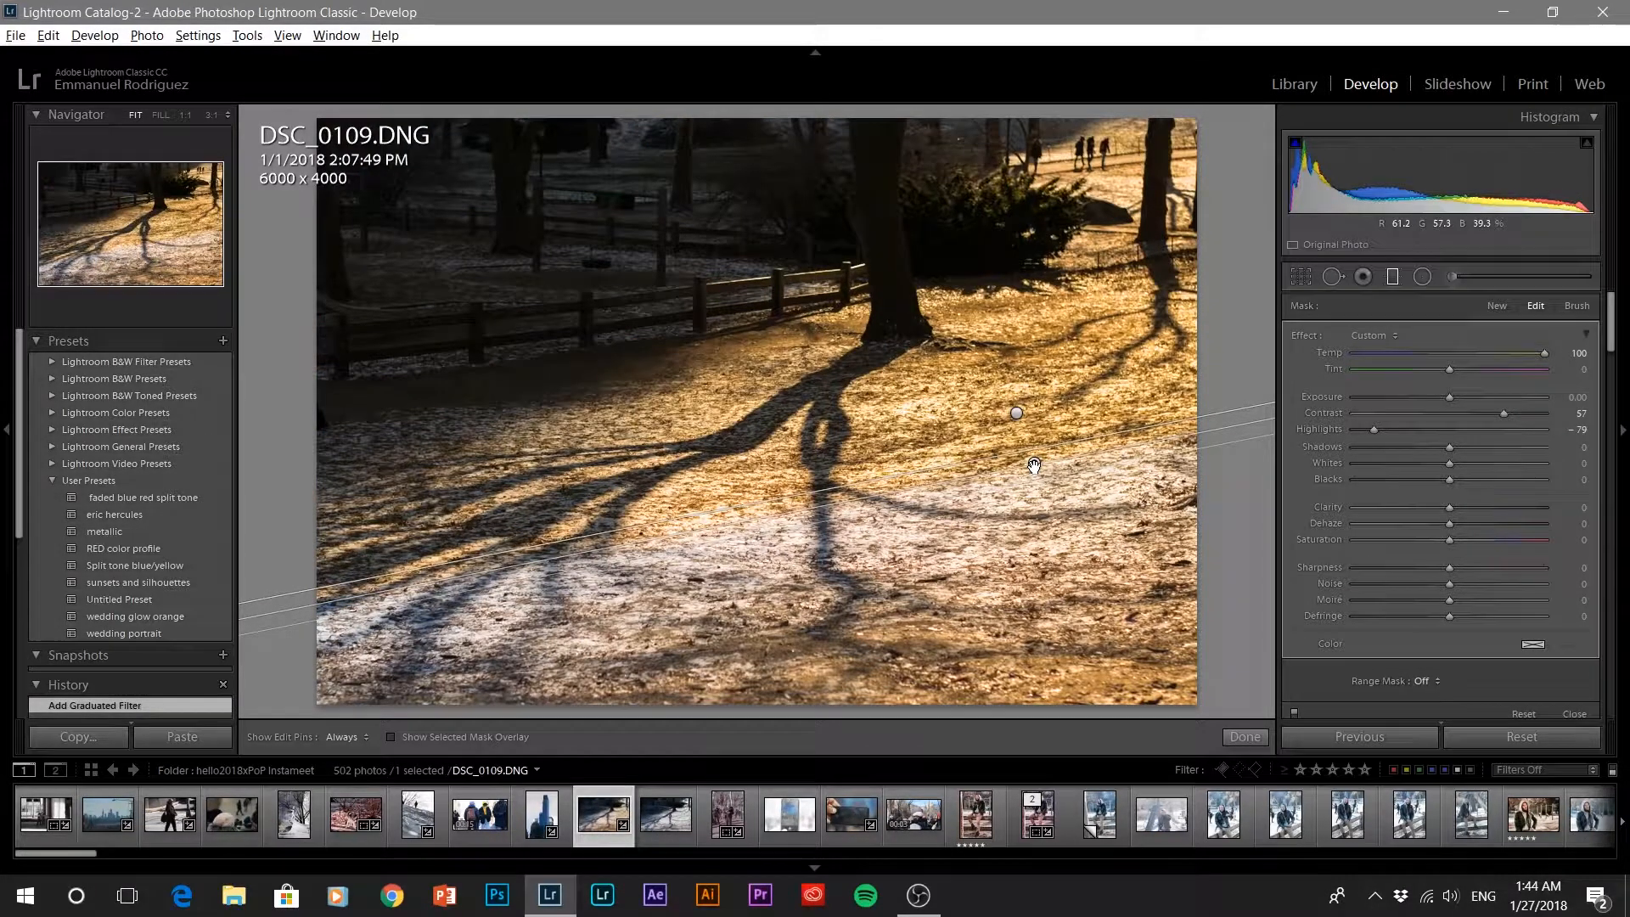
click(1035, 465)
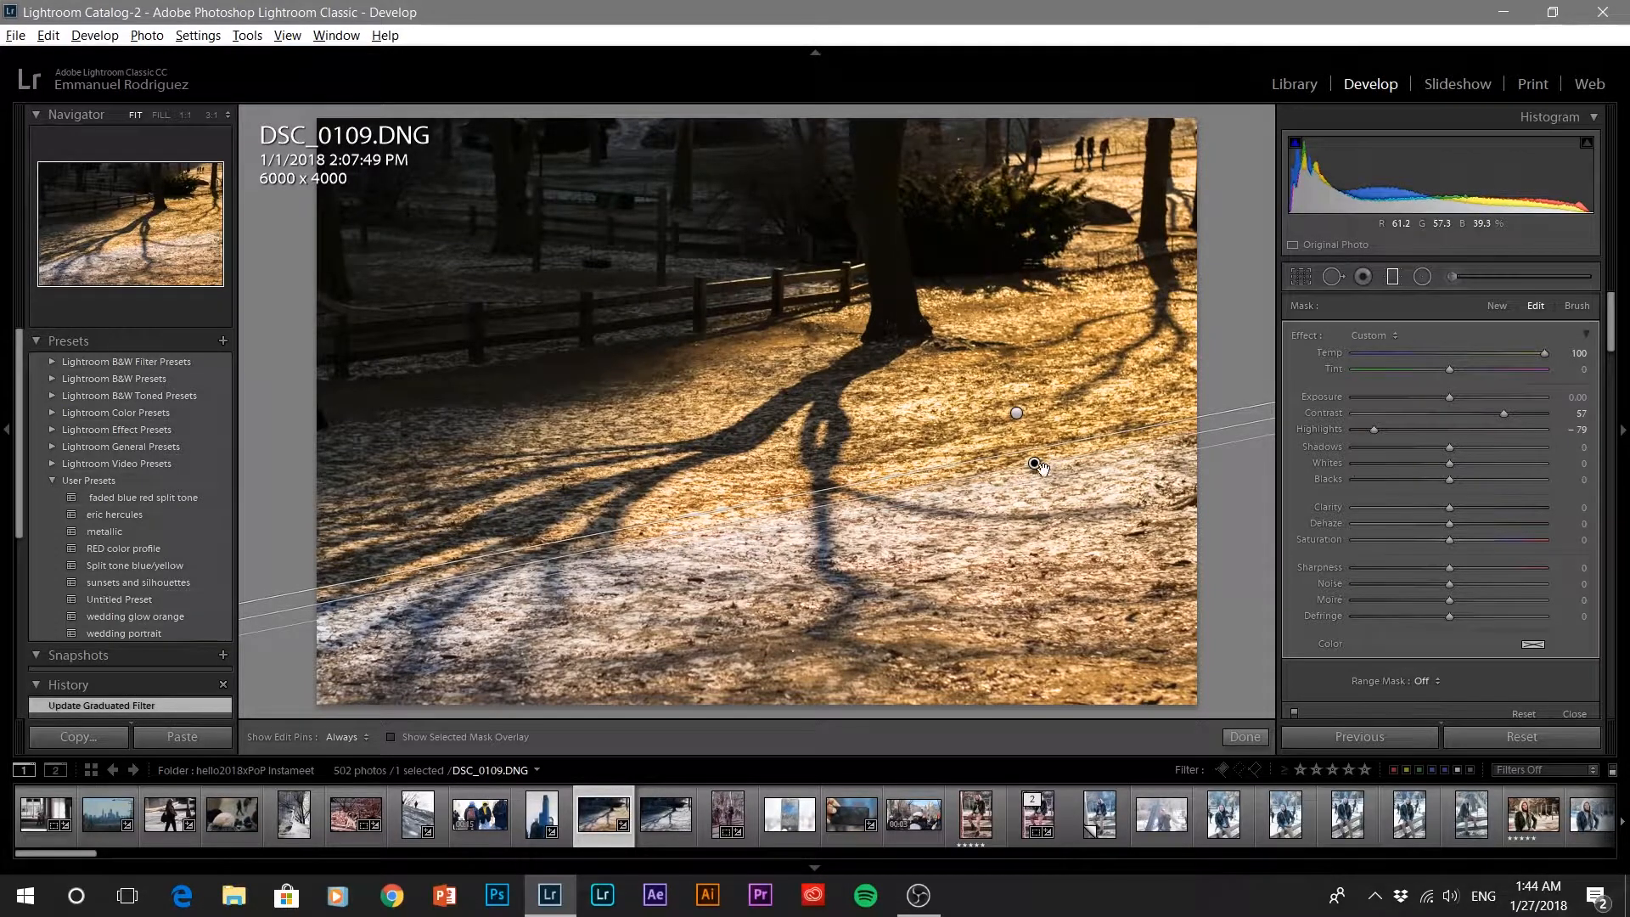
key(Delete)
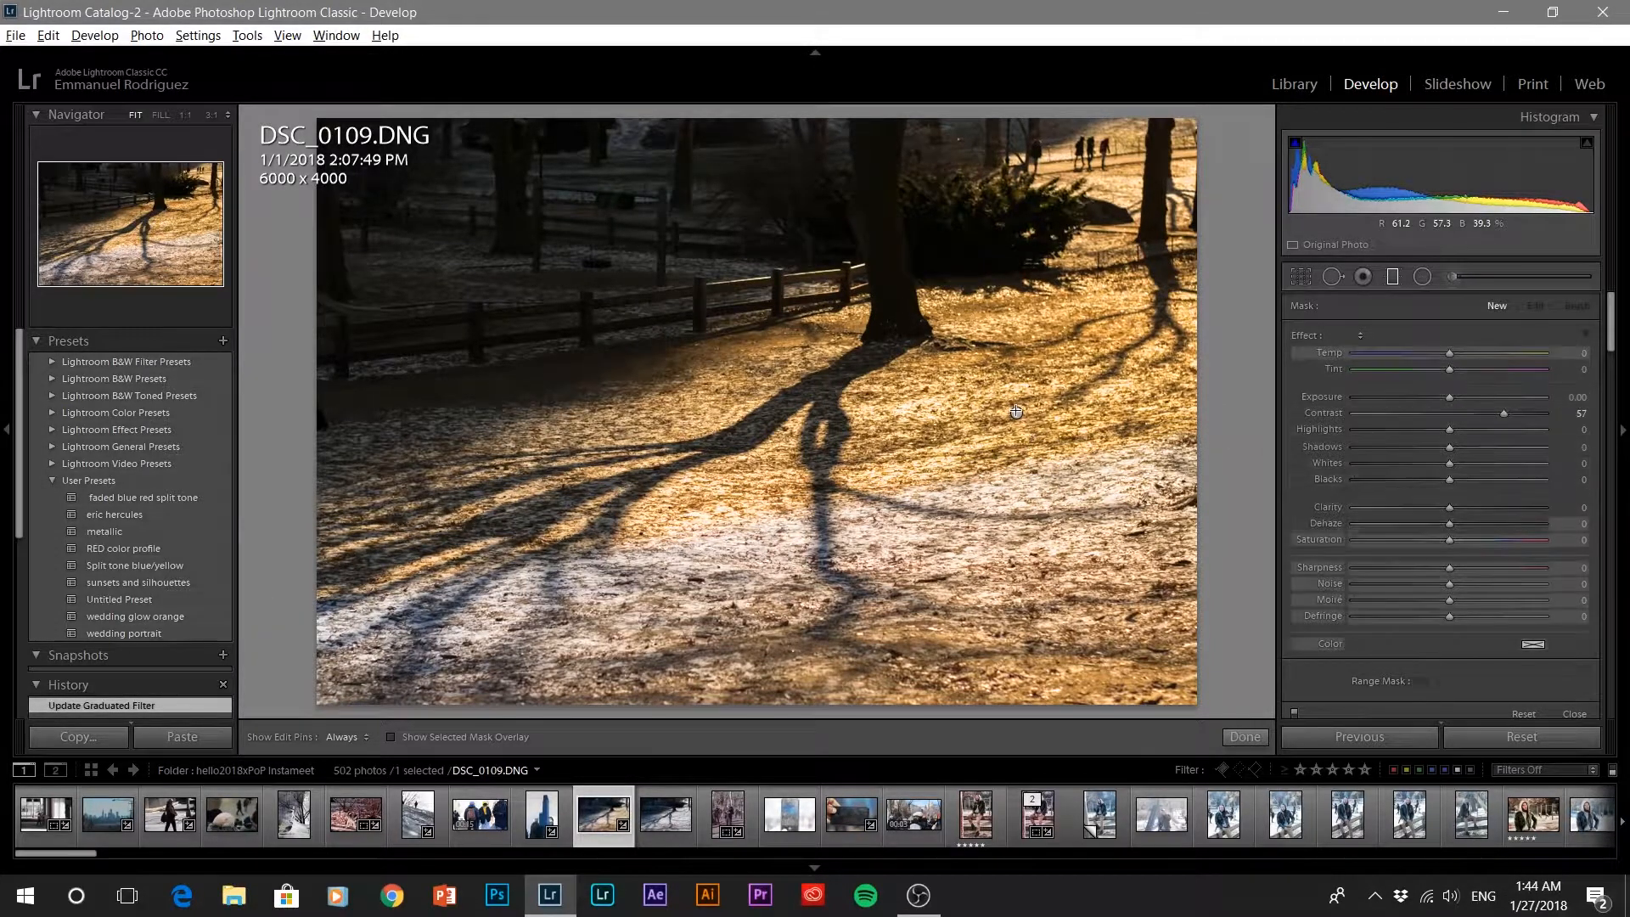
click(1017, 412)
key(Delete)
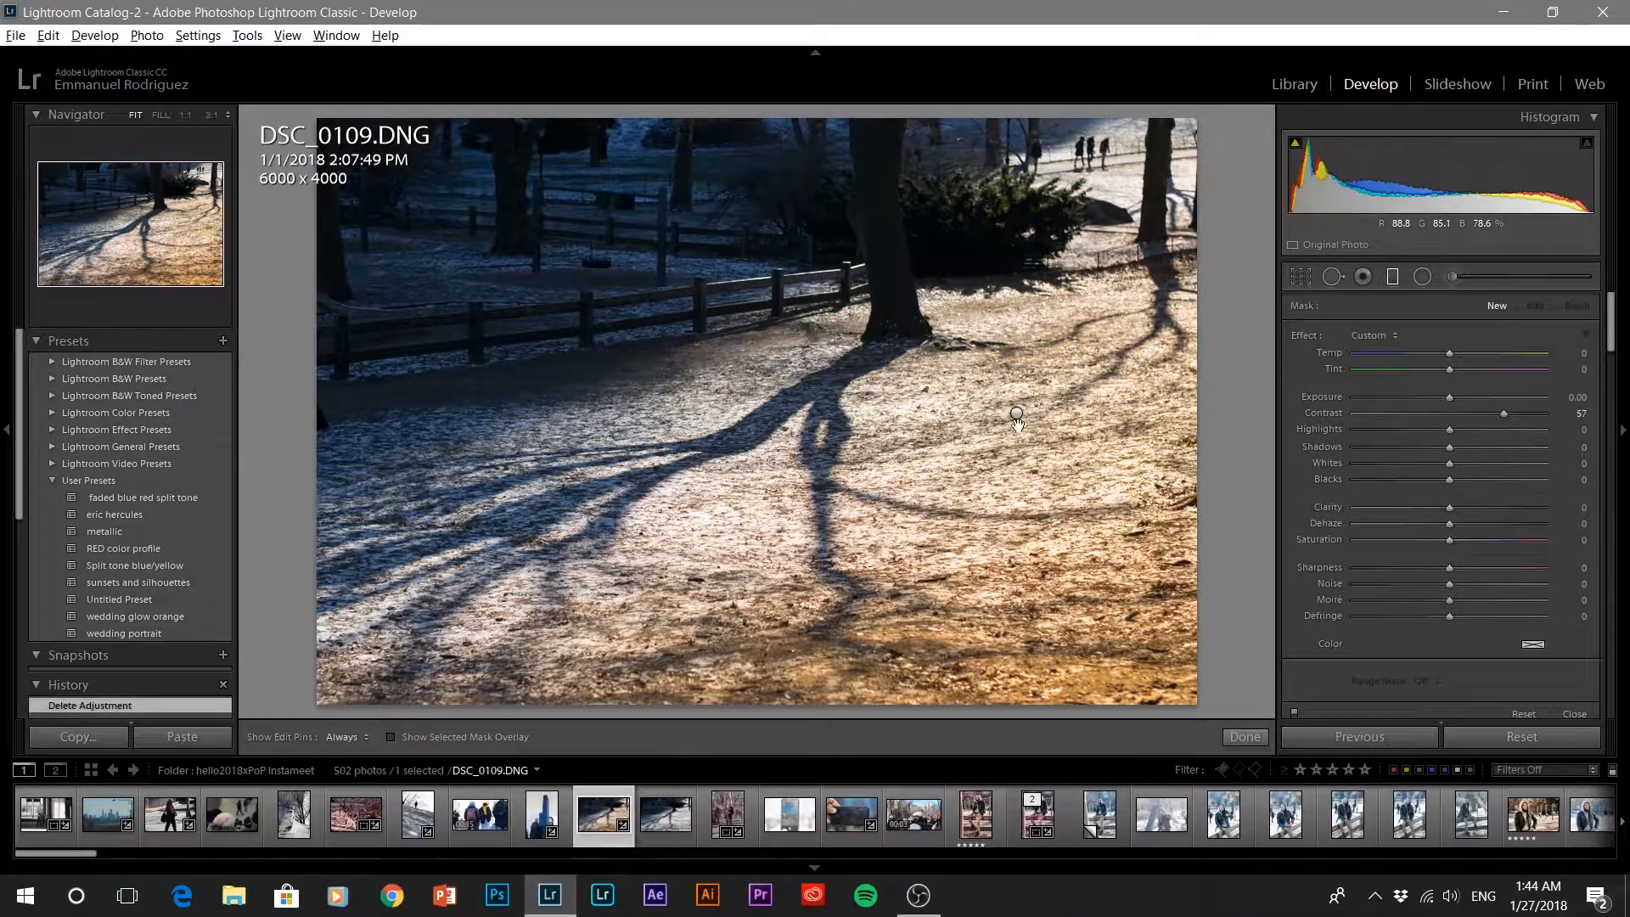
key(ctrl+z)
Step: Set the tree photo filter's range mask to Luminance and try raising the lower limit of its range to 90
click(1409, 681)
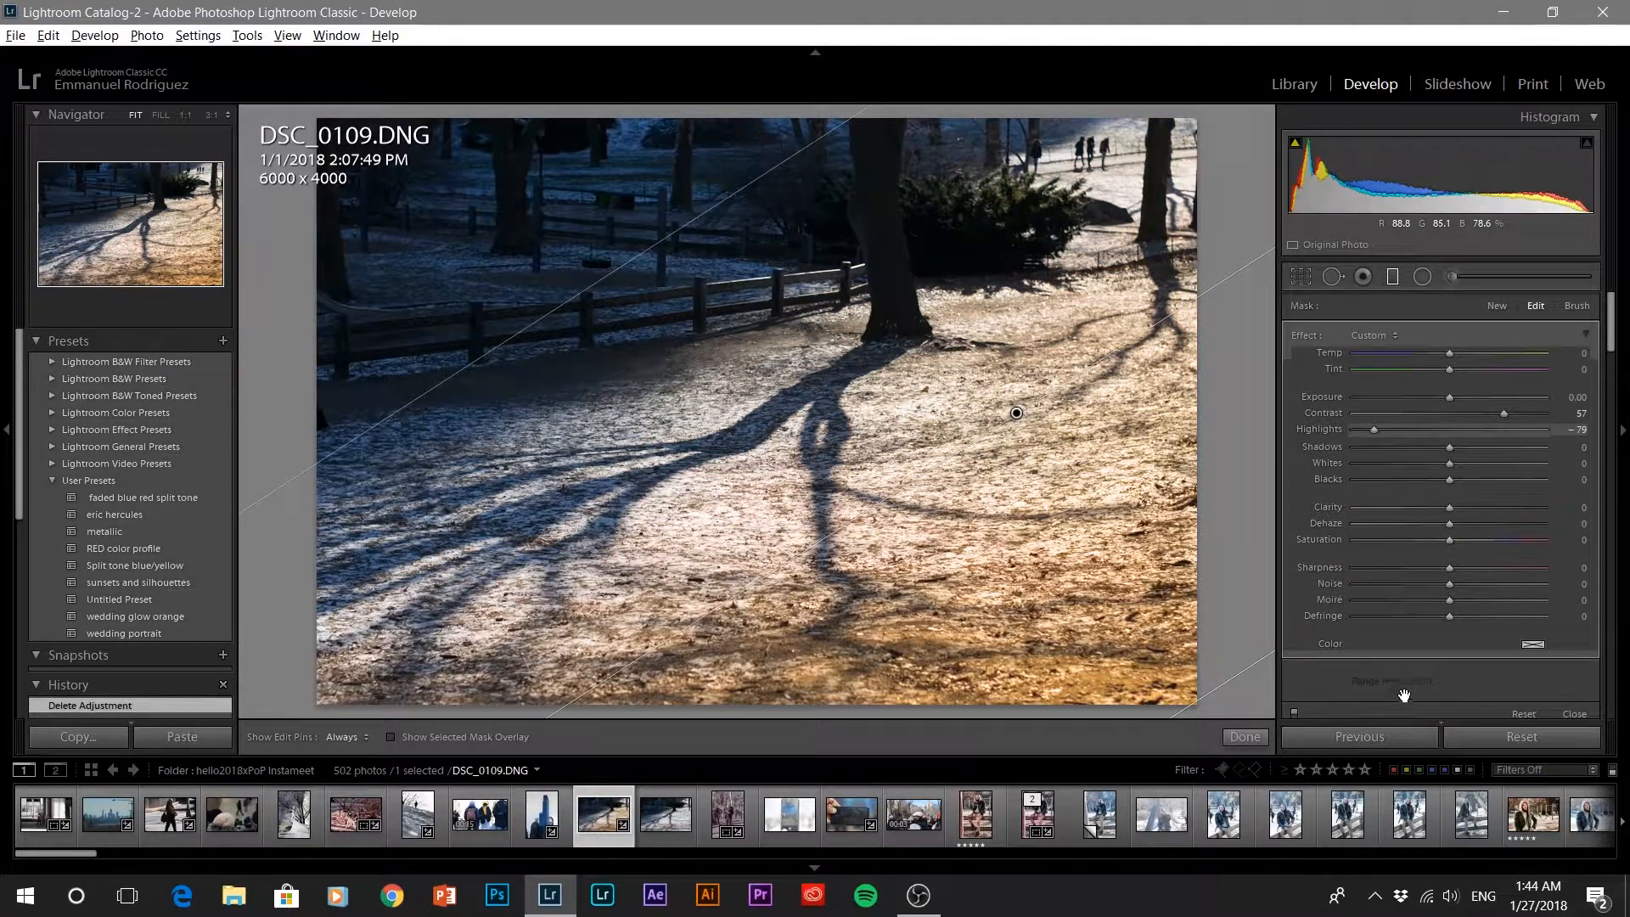
click(1398, 695)
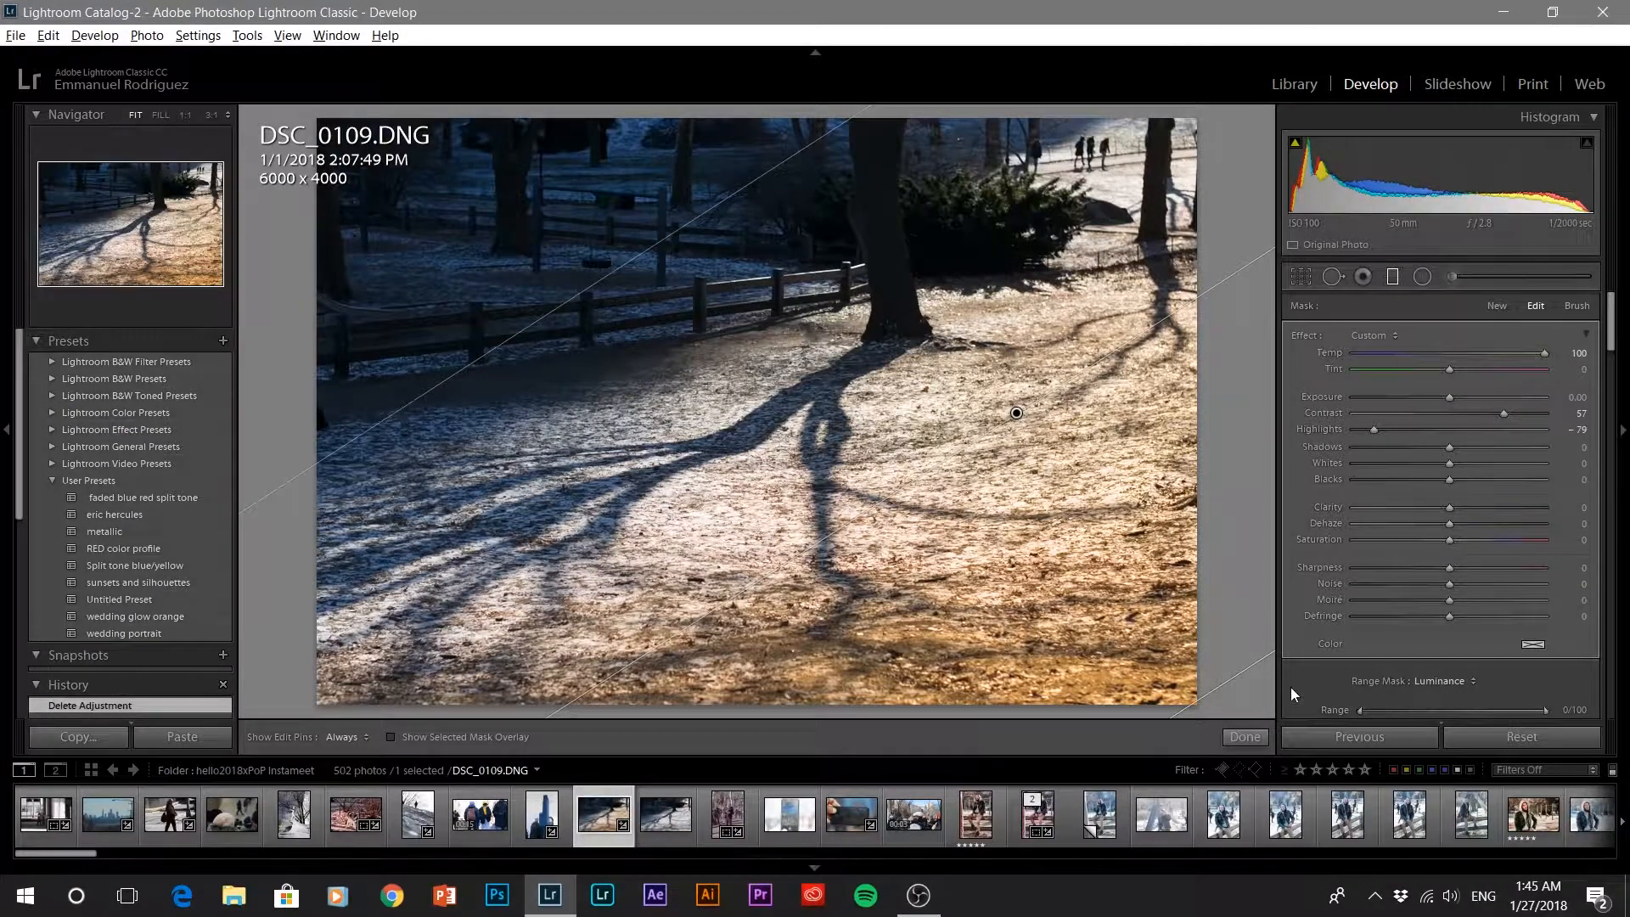
scroll(1294, 680, down, 3)
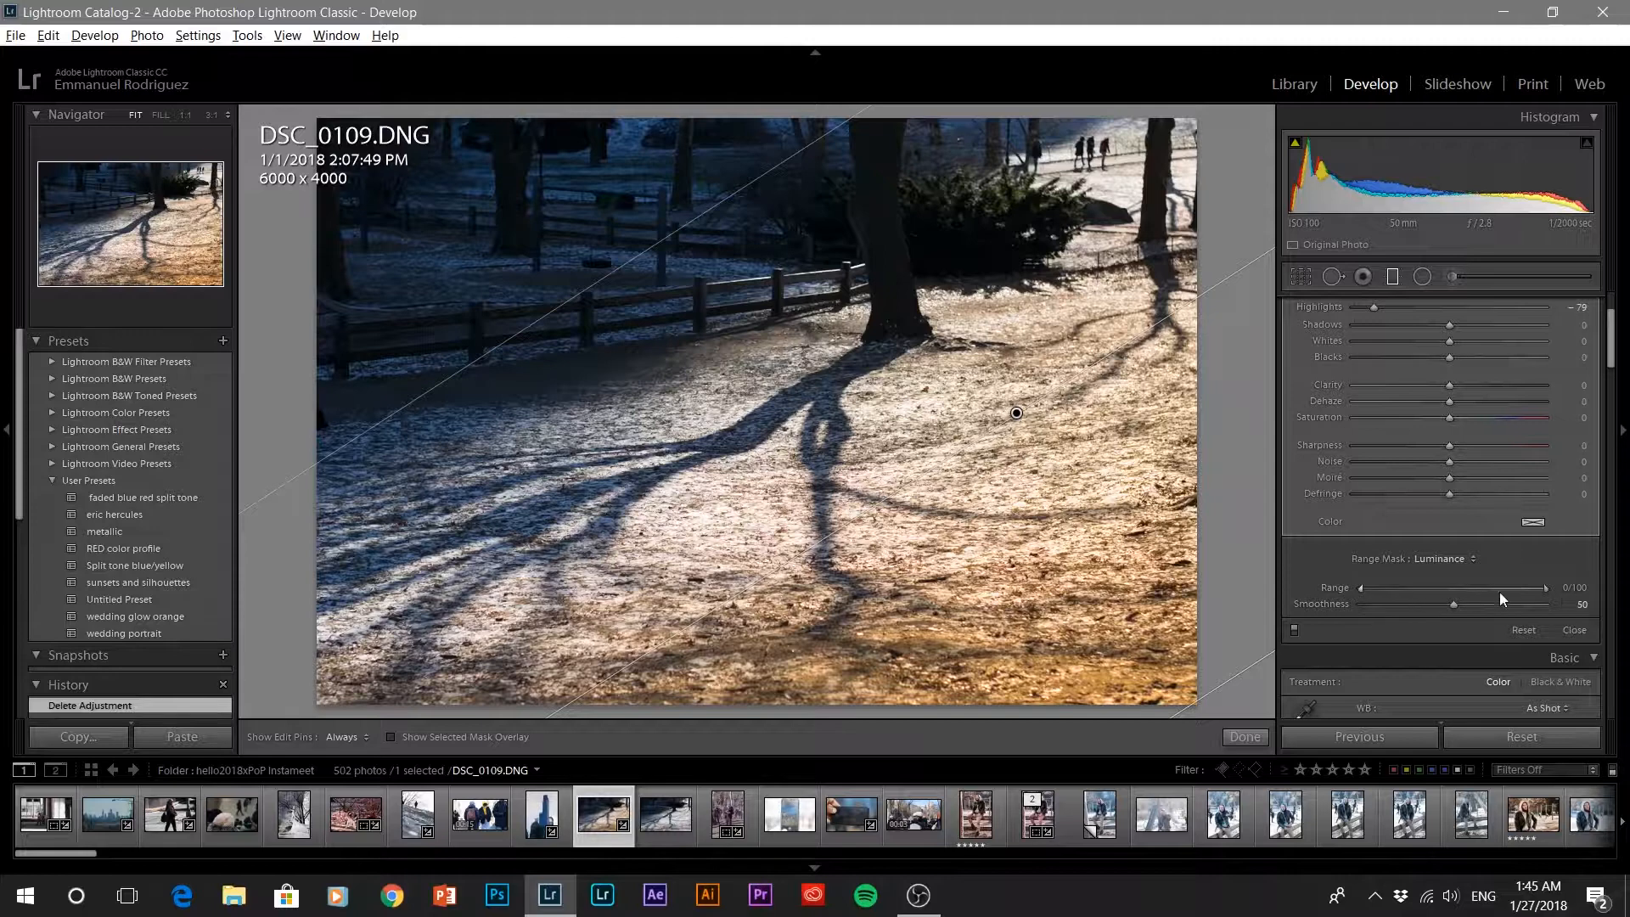
click(1368, 587)
click(1363, 589)
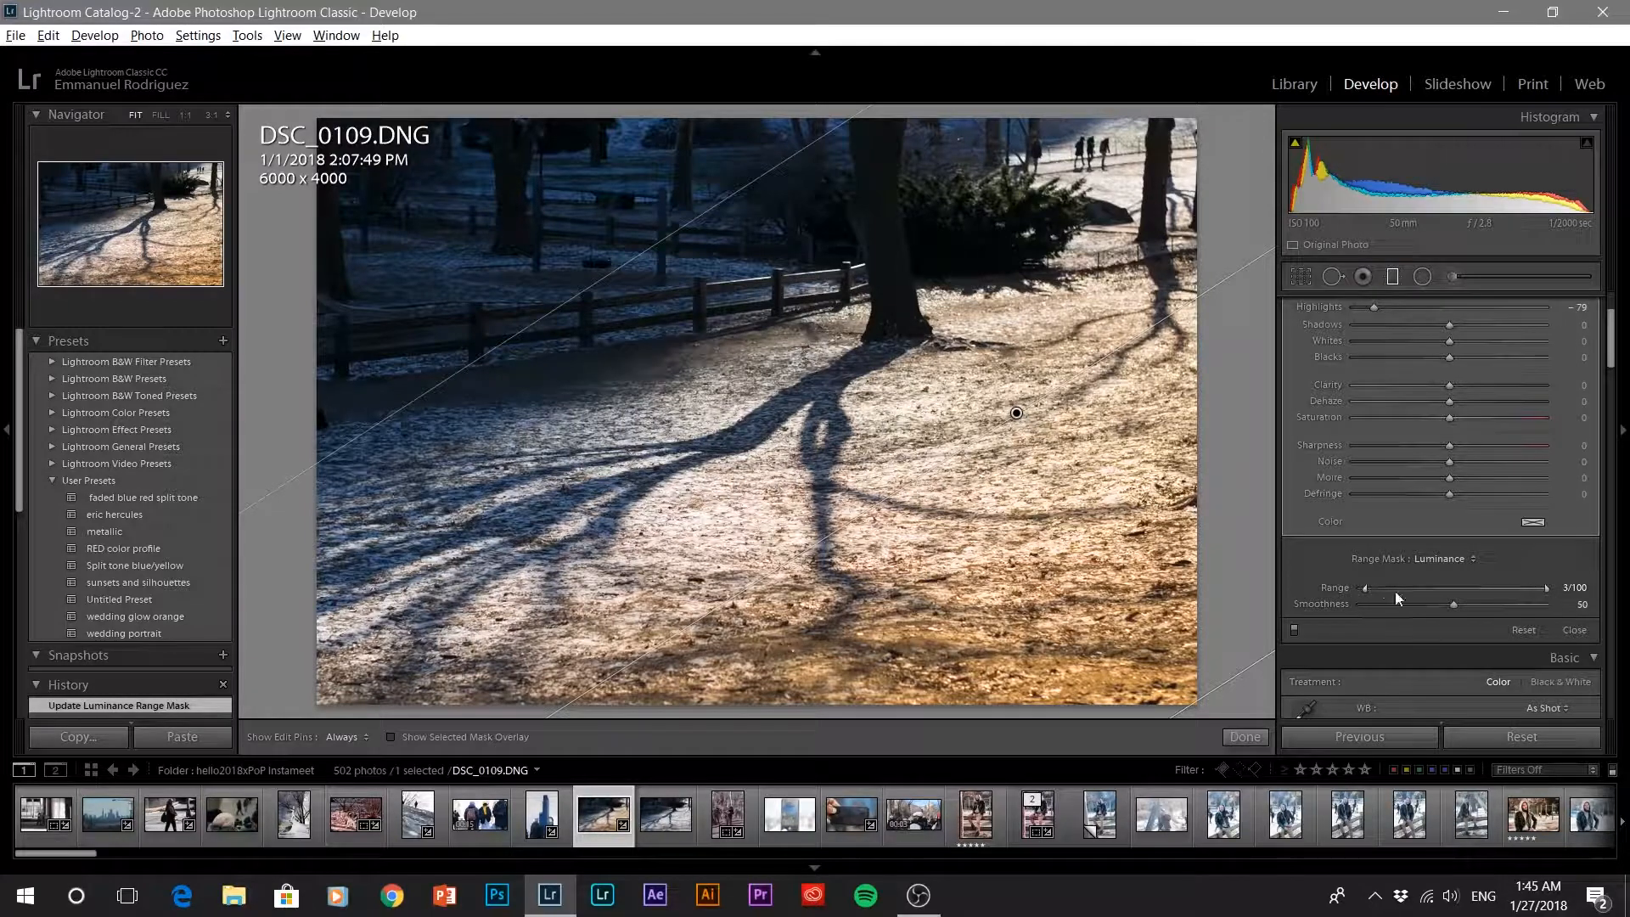
drag(1364, 592, 1525, 593)
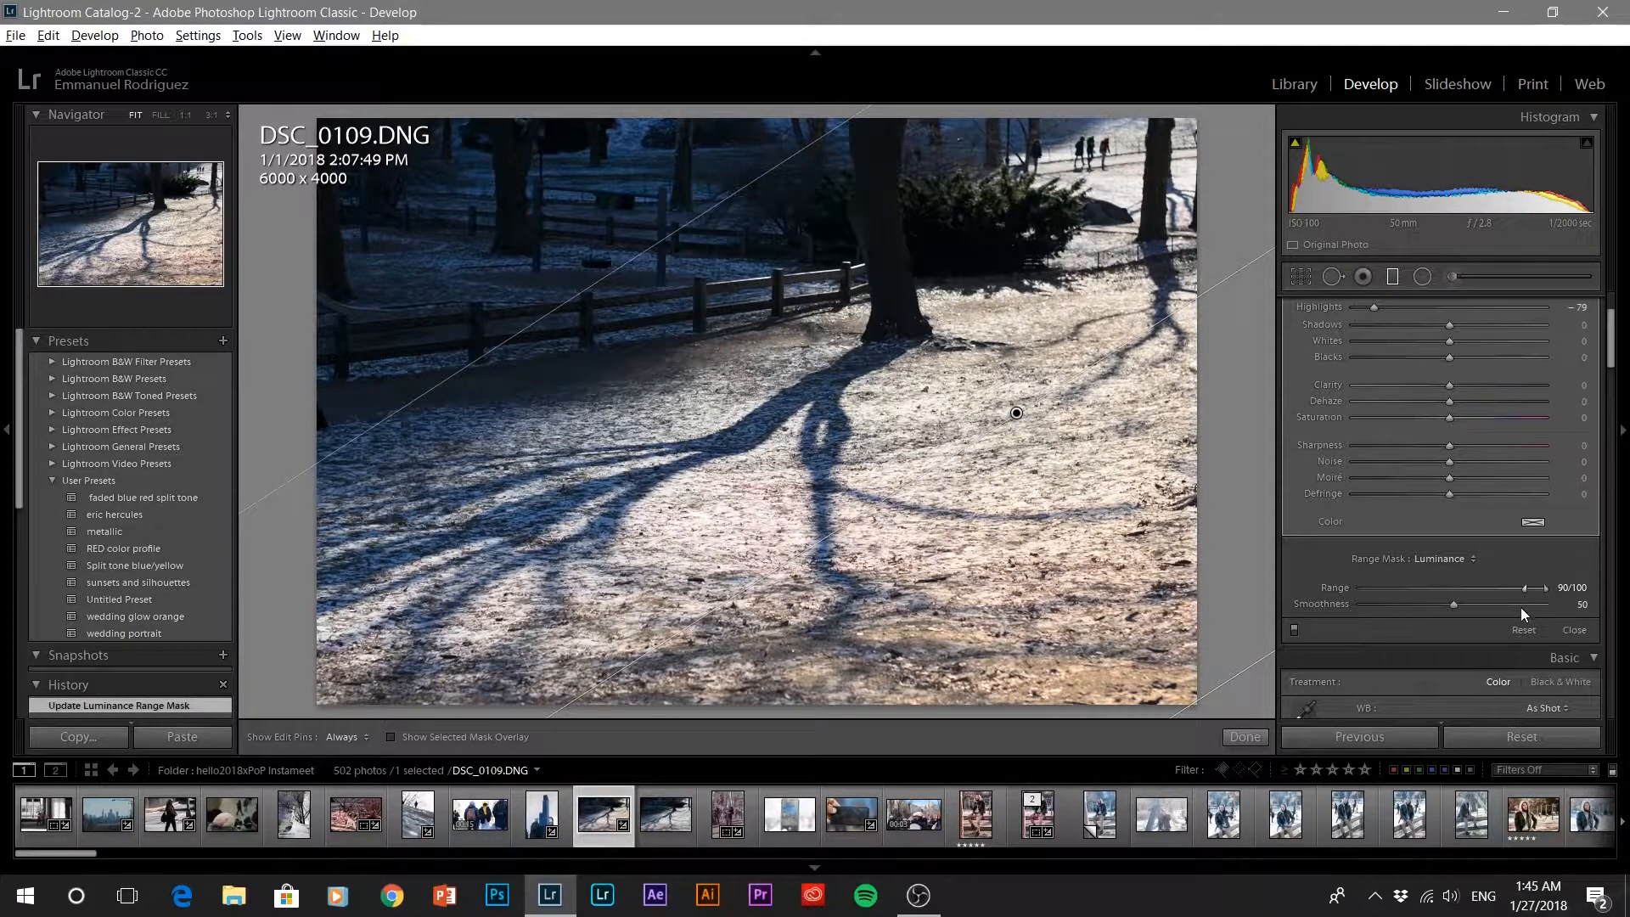
Step: Set the luminance range mask's Range to 45/100 and Smoothness to 34, and finish the graduated filter
drag(1470, 589, 1454, 589)
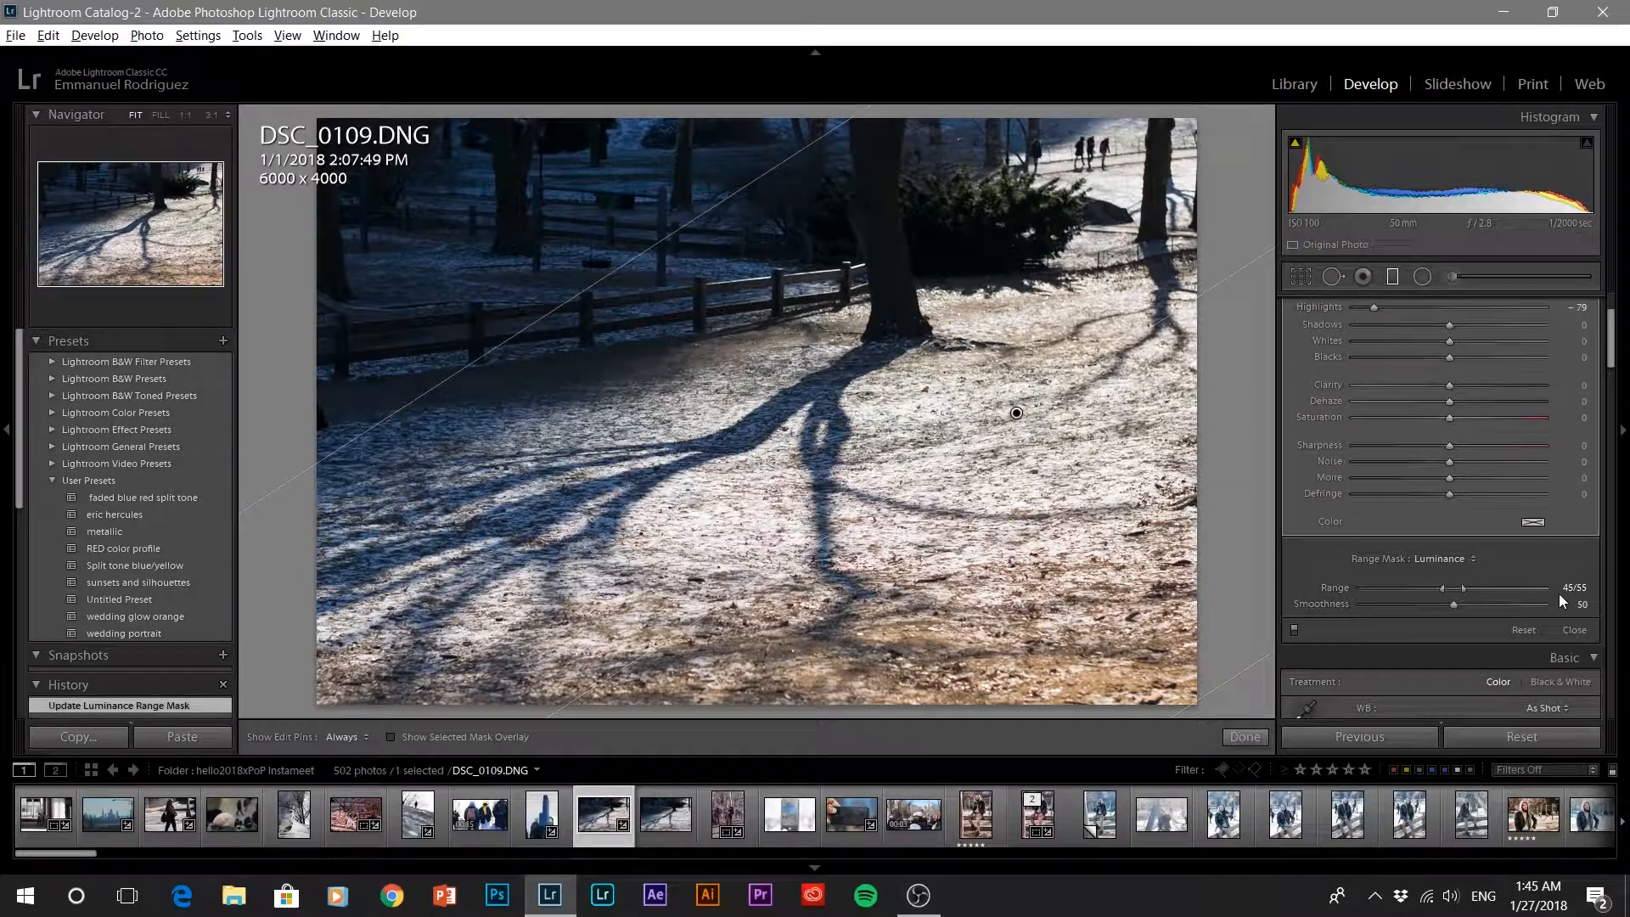
drag(1467, 587, 1516, 594)
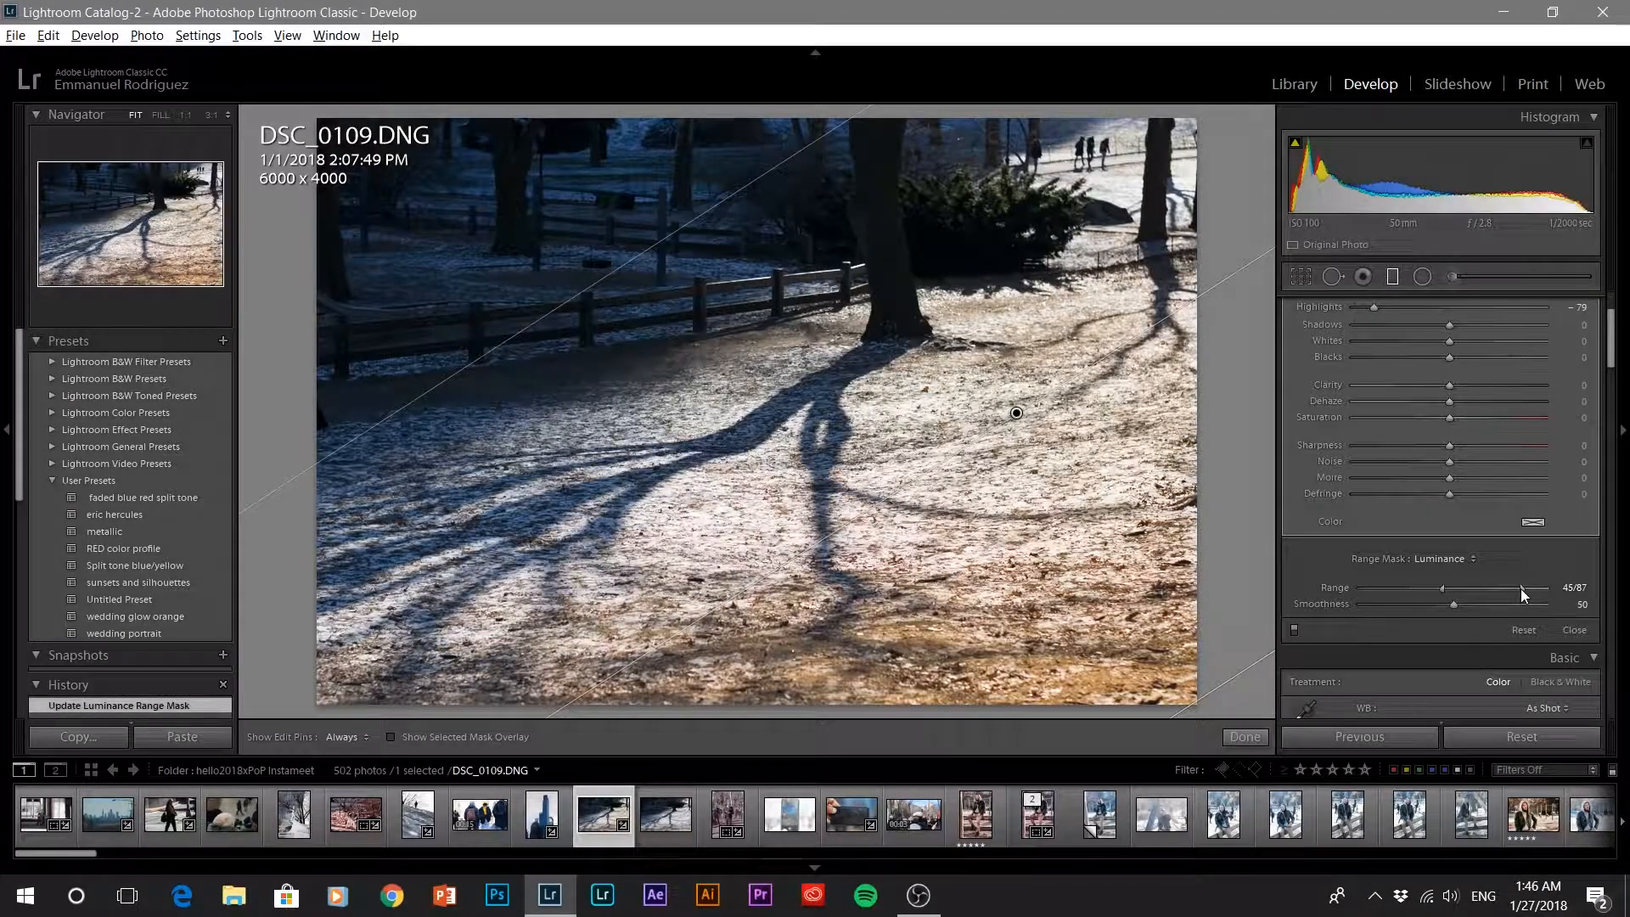
drag(1547, 589, 1555, 588)
click(1424, 614)
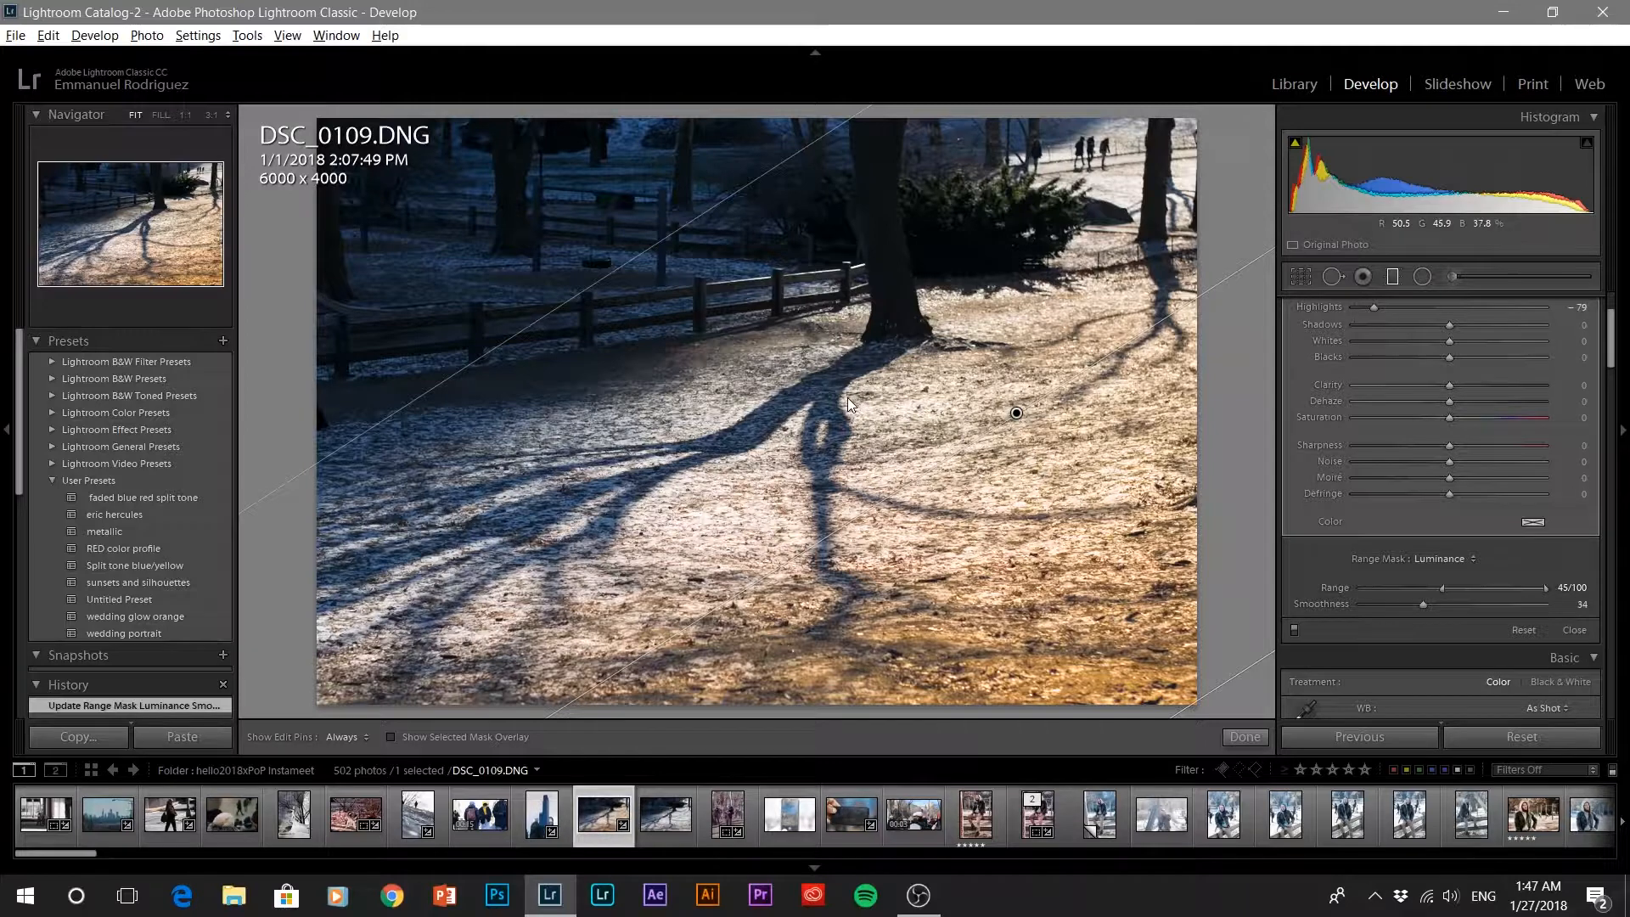
key(t)
key(m)
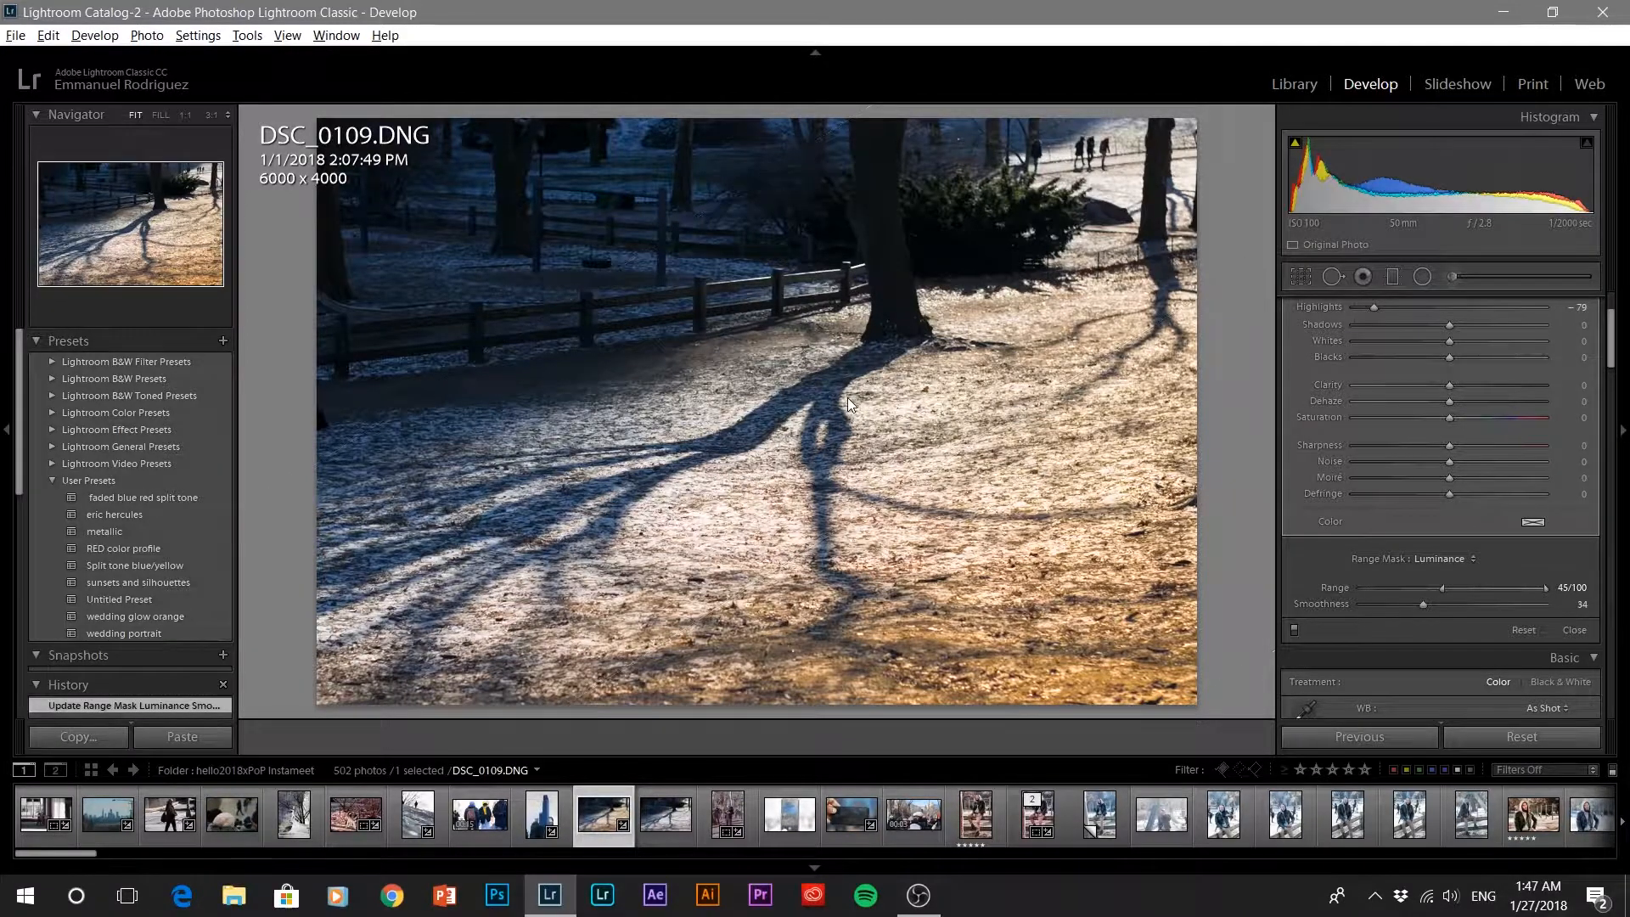